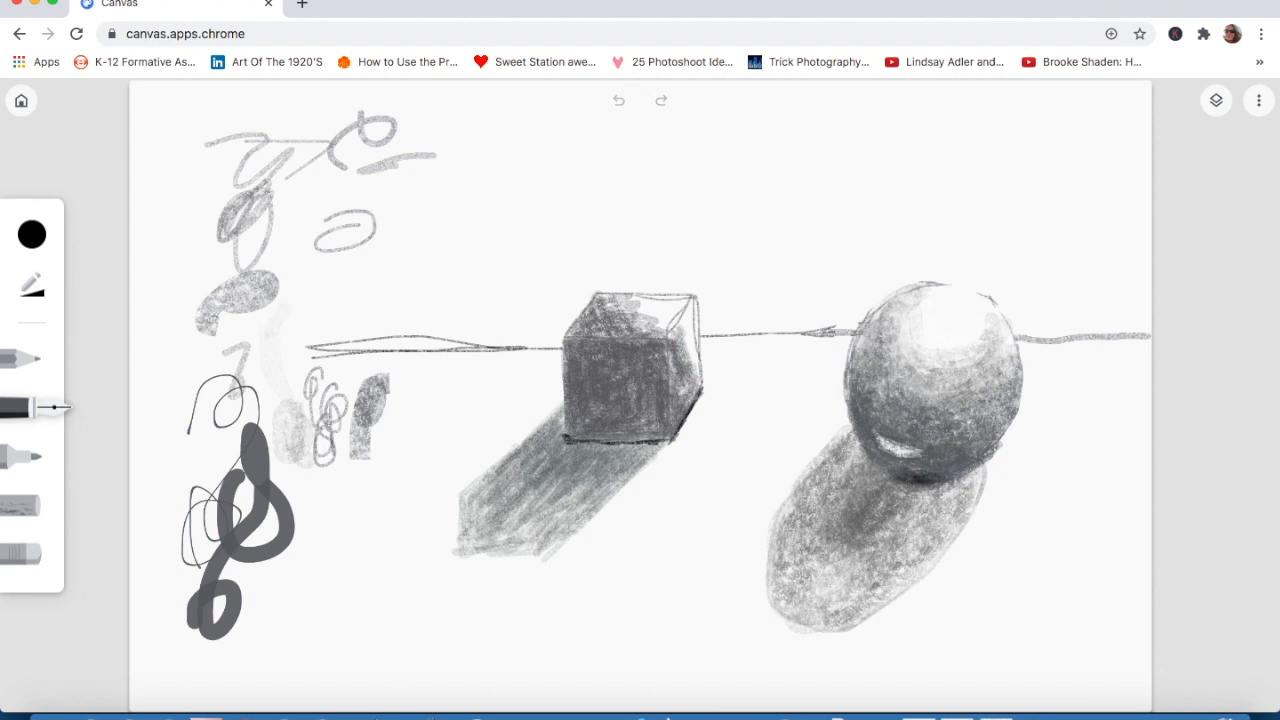
# - Open the colorful hello doodle from the saved drawings, view its layers, and return to the drawing gallery
pyautogui.click(22, 104)
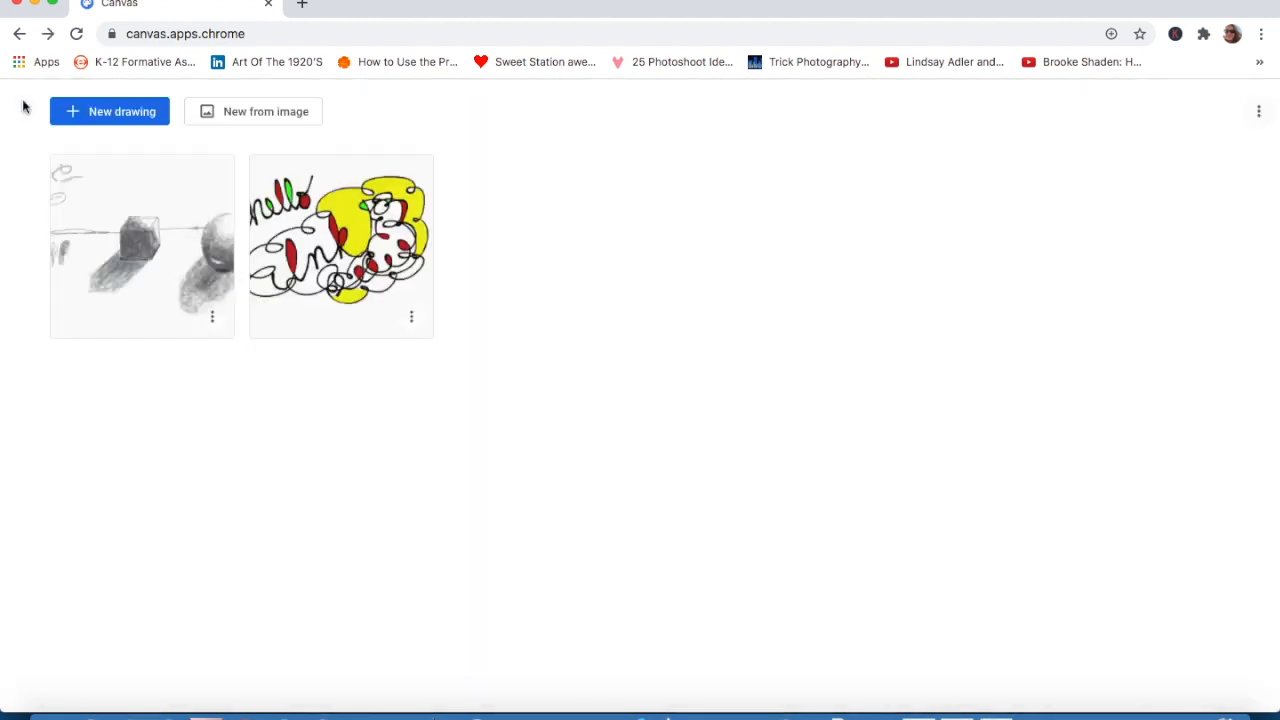
pyautogui.click(316, 240)
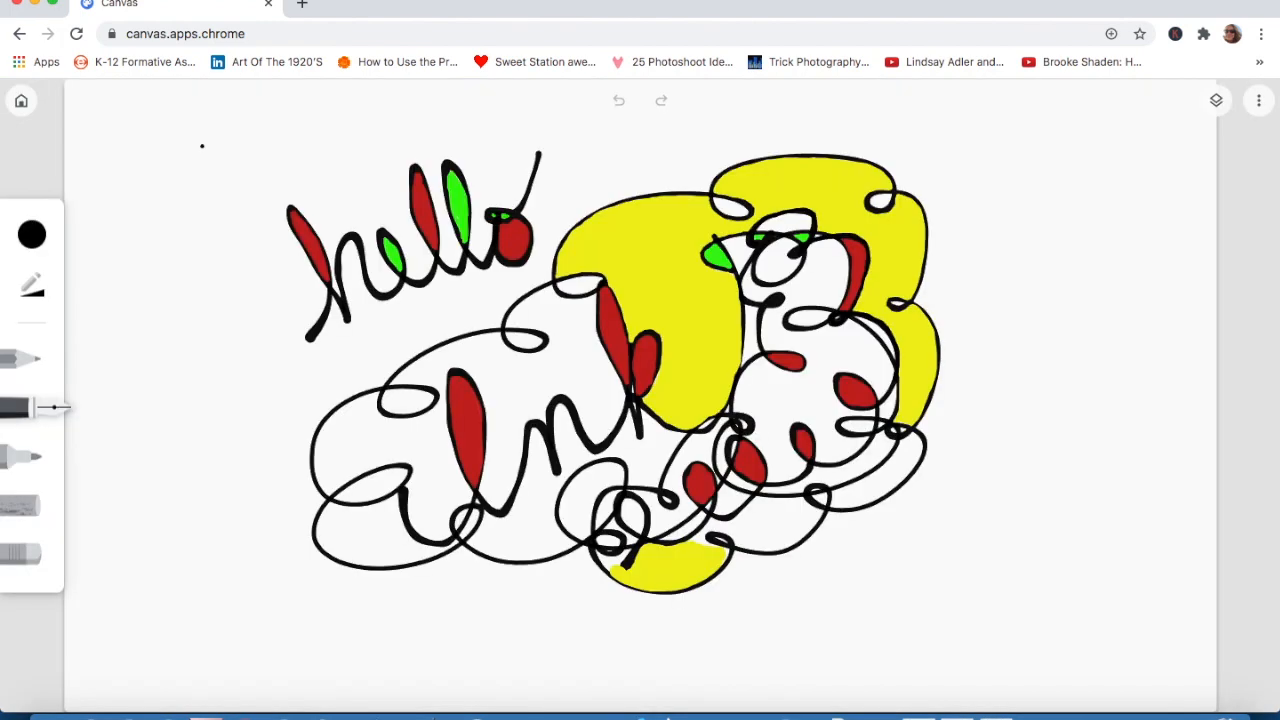
pyautogui.click(1216, 102)
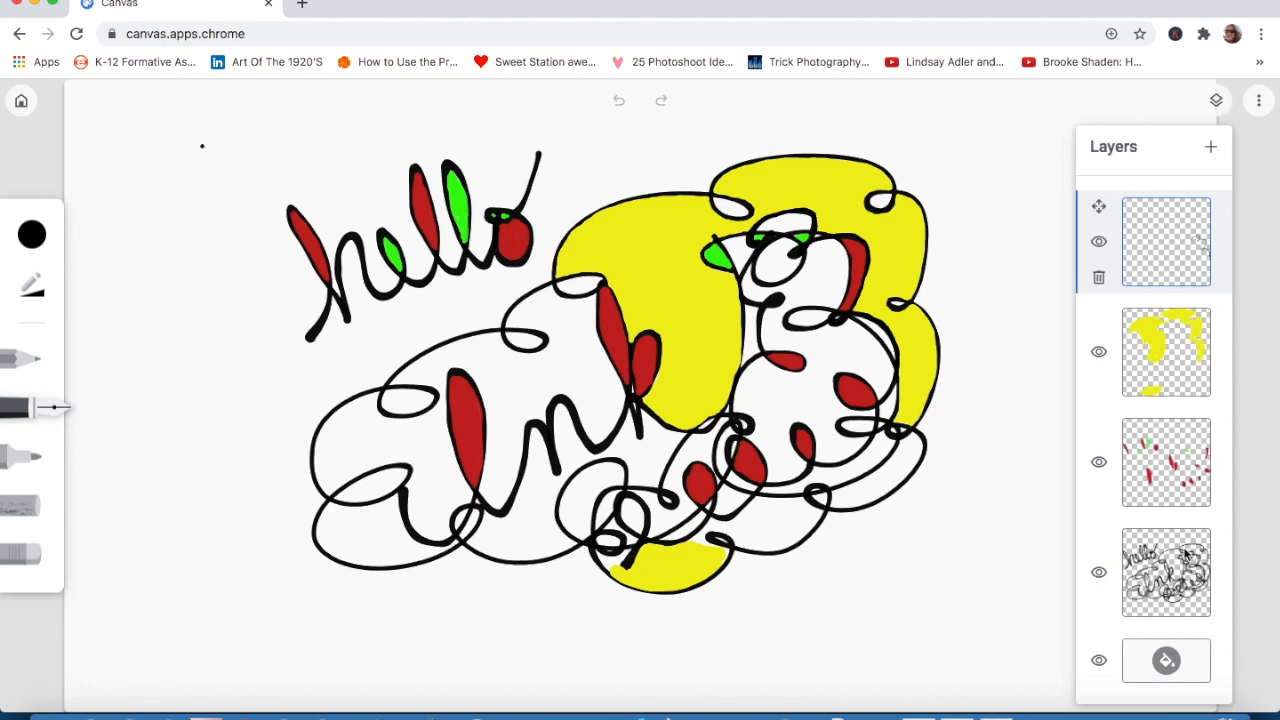
pyautogui.click(21, 105)
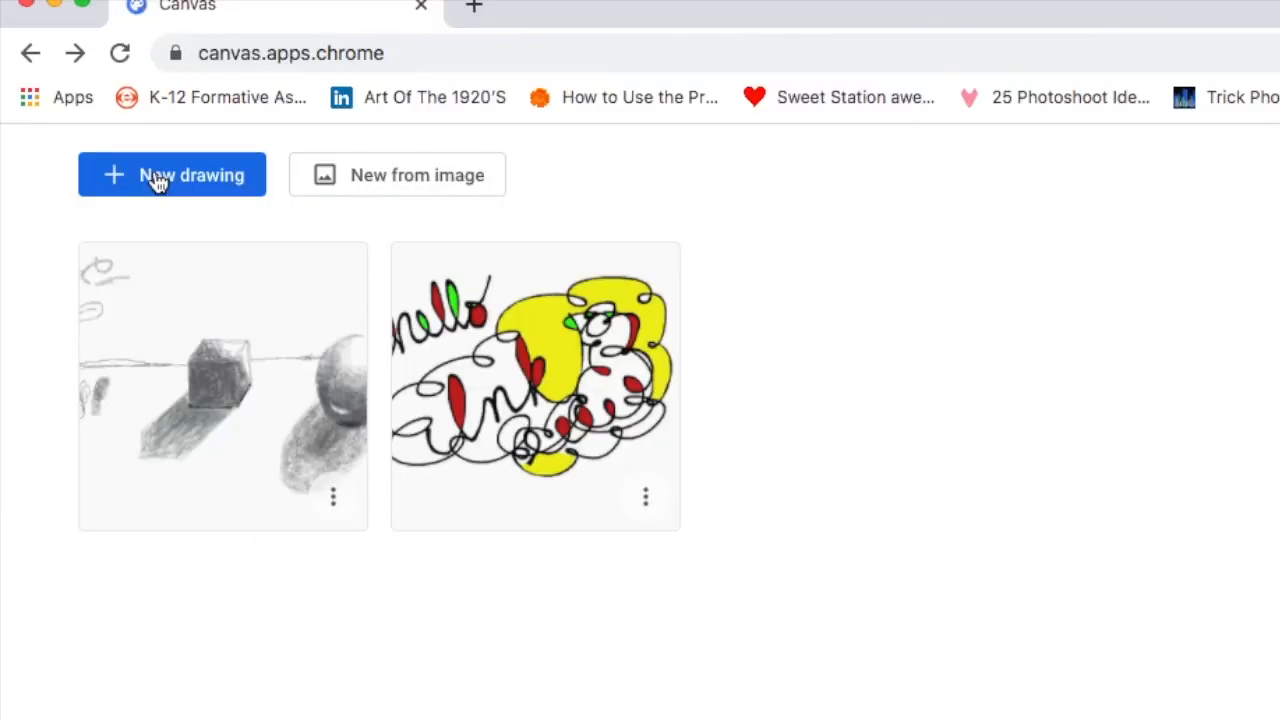
# - Create a new blank drawing and set the pencil to maximum size and full opacity
pyautogui.click(157, 182)
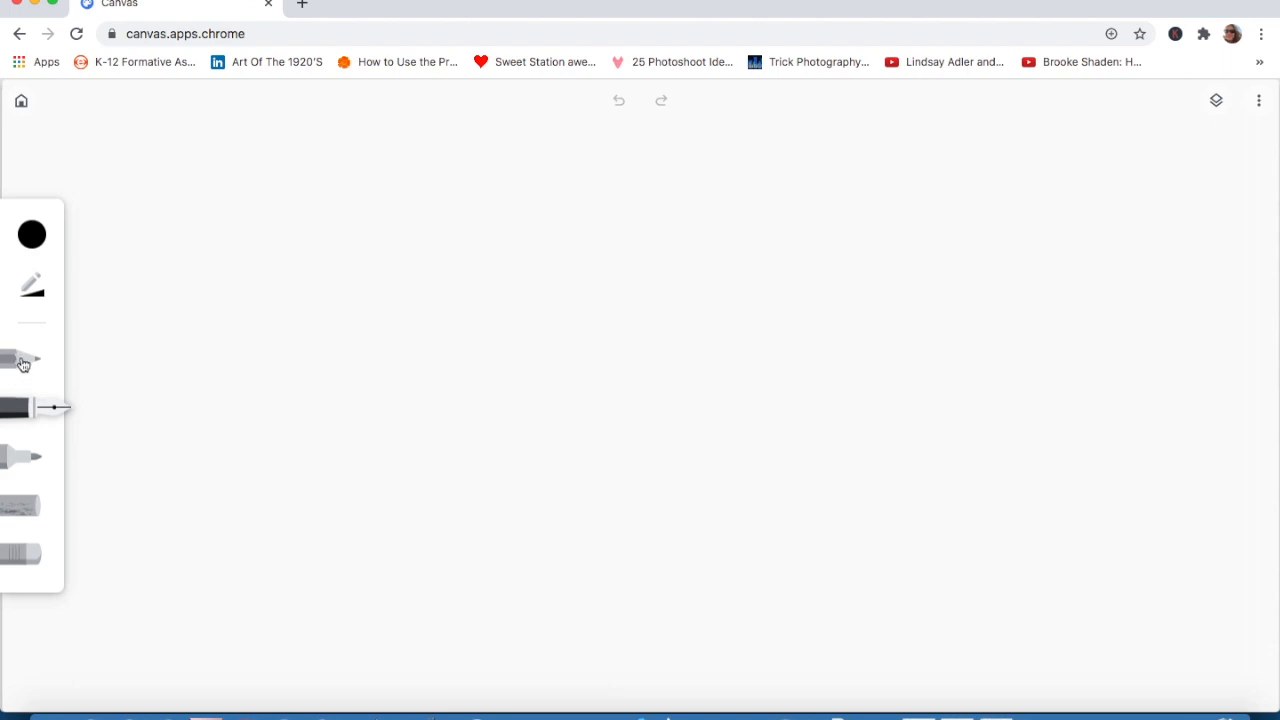
pyautogui.click(40, 328)
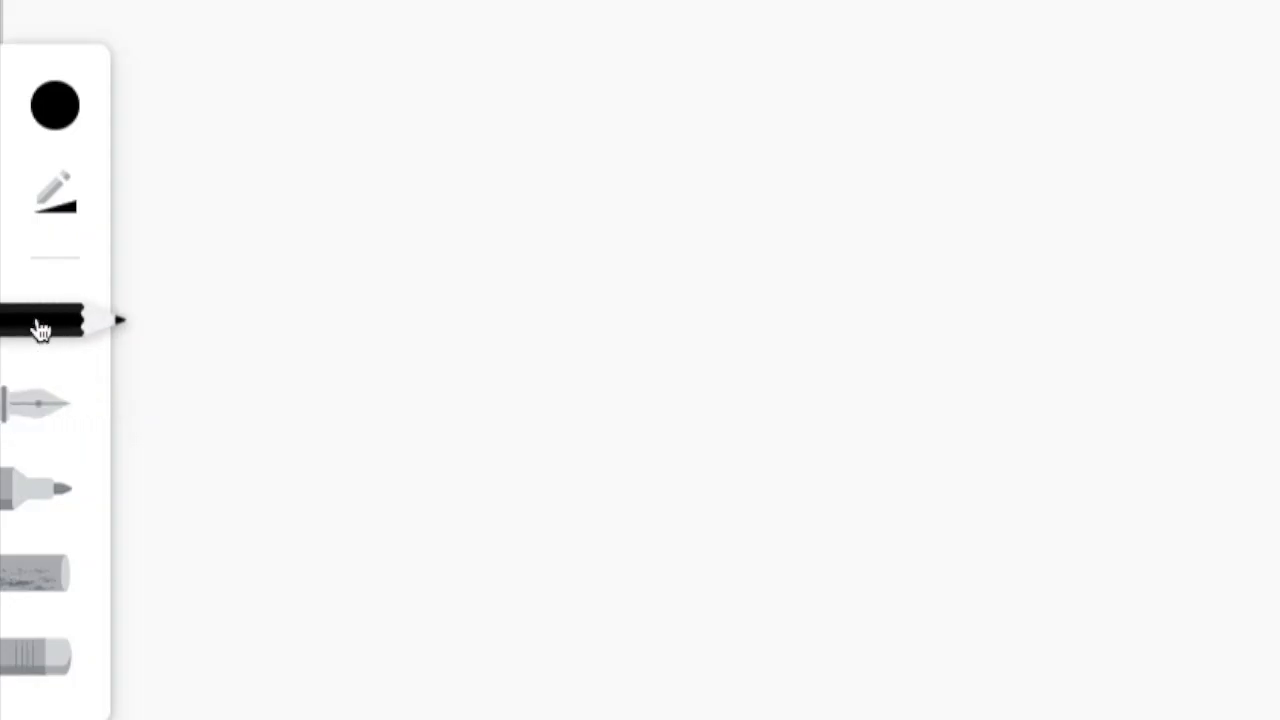
pyautogui.click(68, 222)
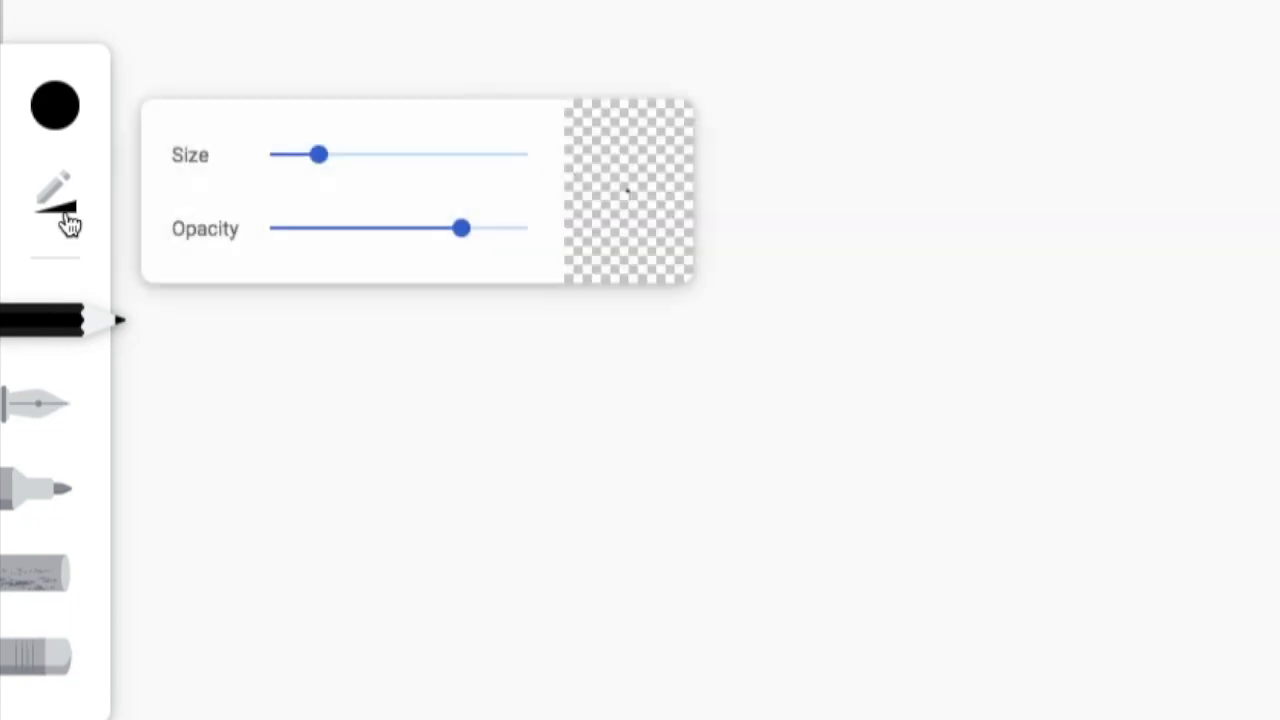
pyautogui.moveTo(460, 229); pyautogui.dragTo(527, 228)
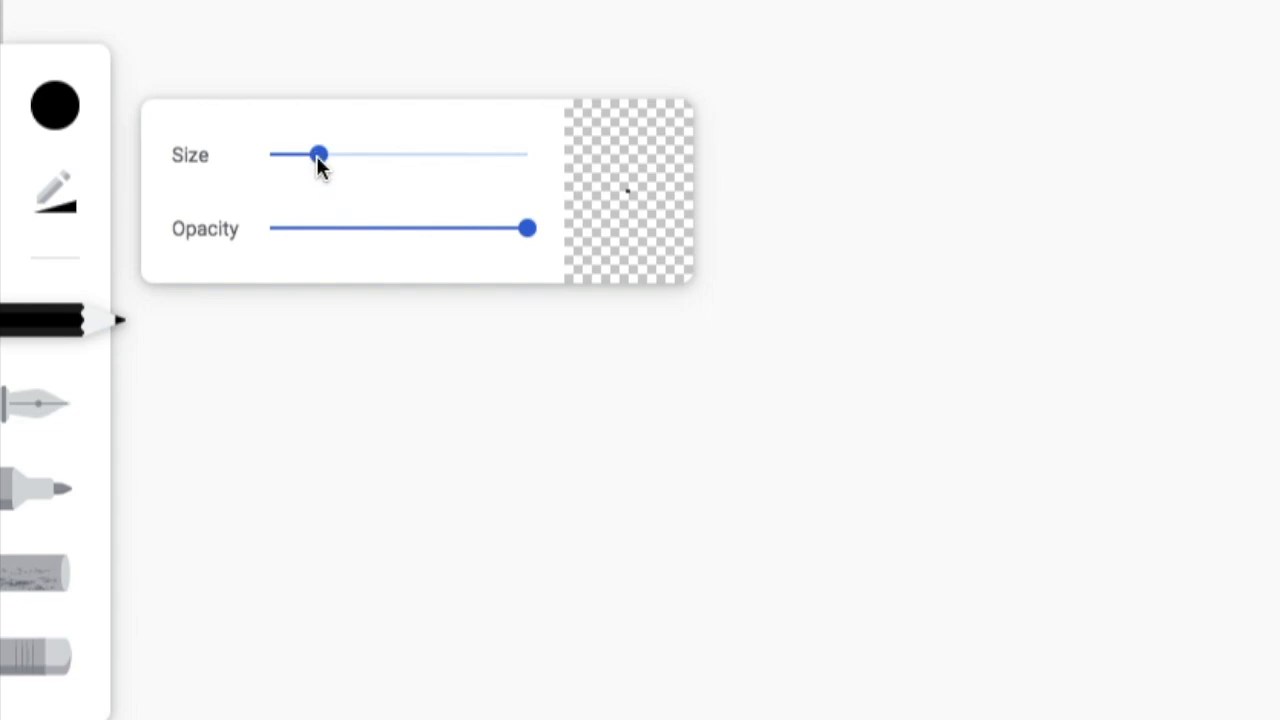
pyautogui.moveTo(320, 163); pyautogui.dragTo(560, 163)
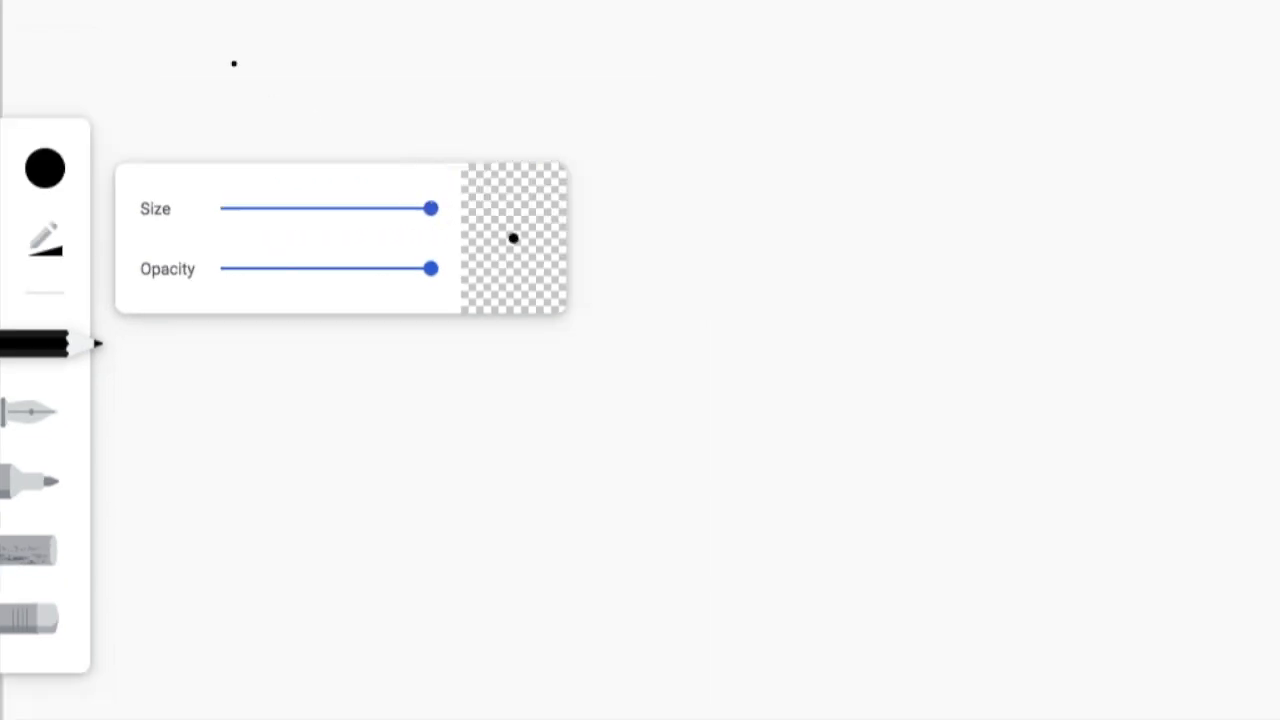
# - Draw a looping test squiggle with the pencil, and reduce the pencil size to slightly below half of its range
pyautogui.moveTo(236, 70)
pyautogui.mouseDown()
pyautogui.moveTo(263, 89)
pyautogui.moveTo(342, 76)
pyautogui.moveTo(455, 147)
pyautogui.moveTo(514, 116)
pyautogui.mouseUp()
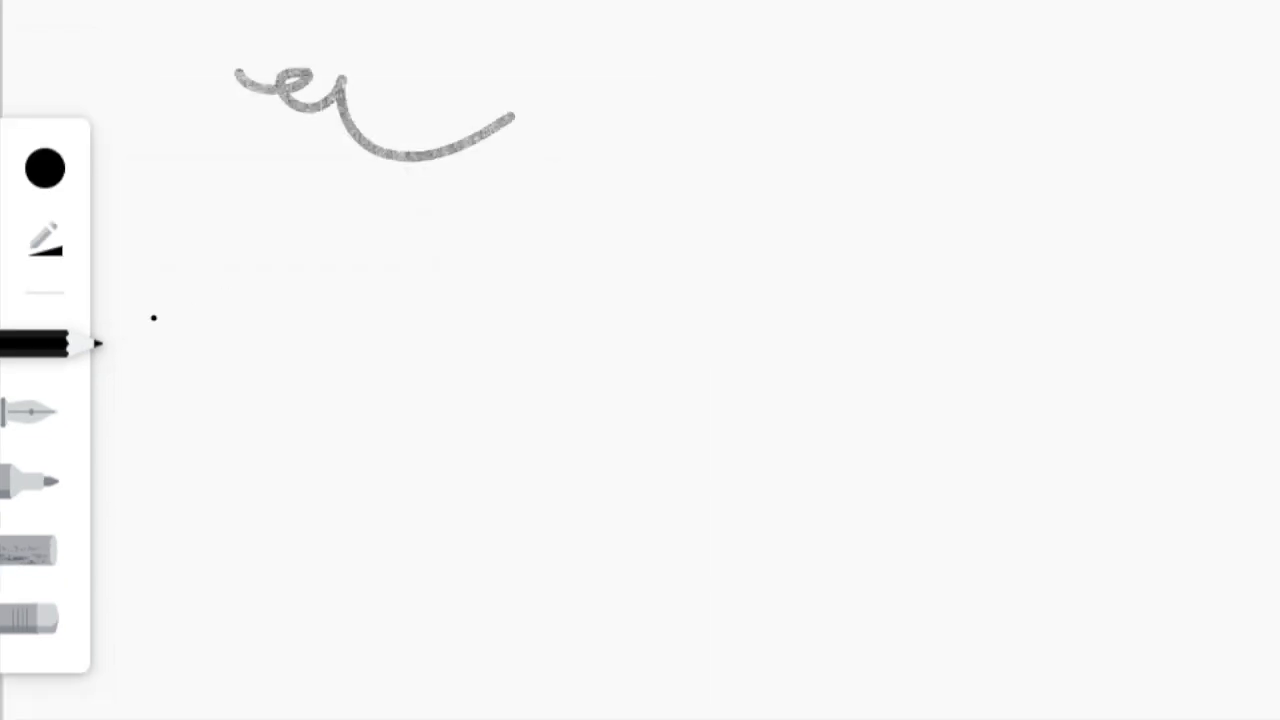
pyautogui.click(49, 251)
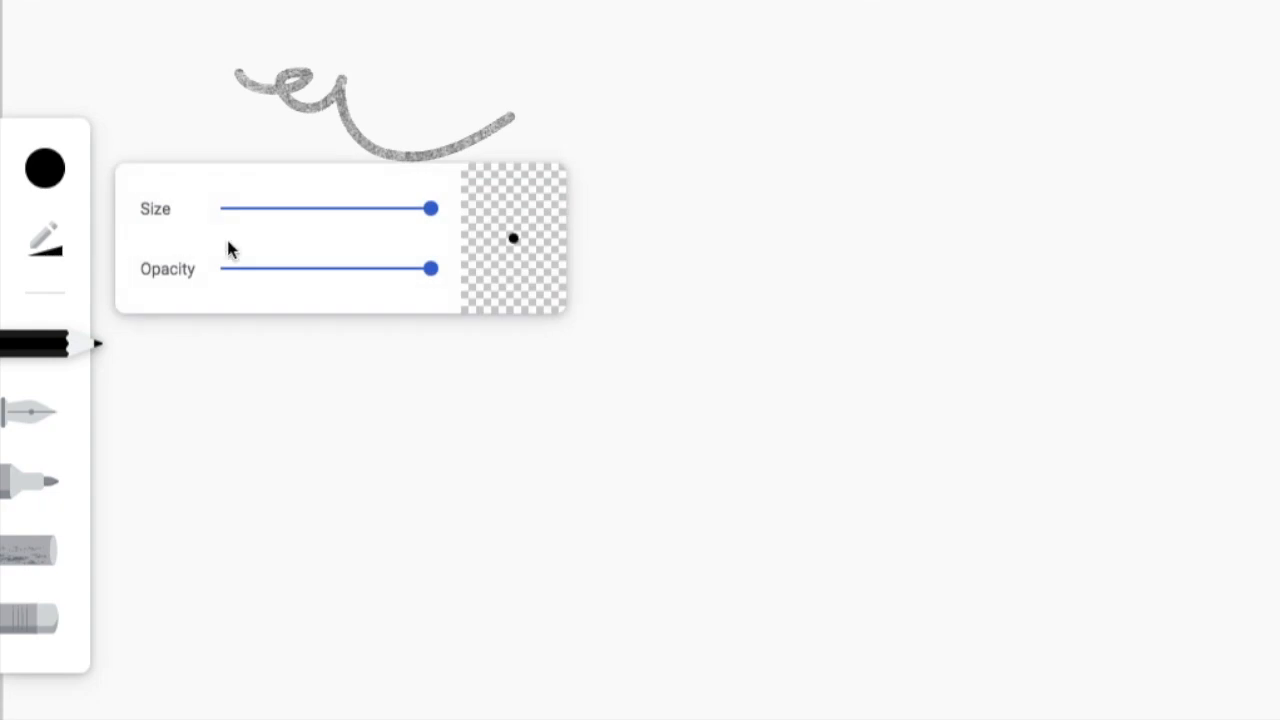
pyautogui.click(302, 208)
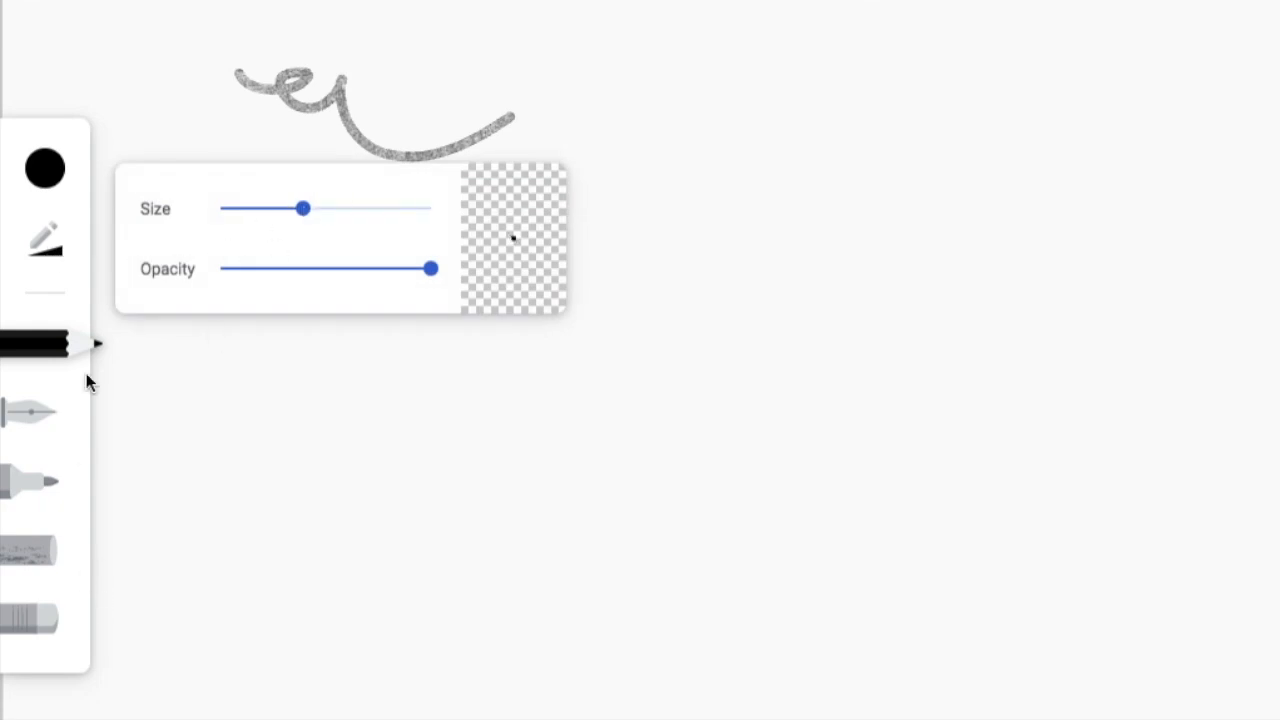
# - Erase the whole test squiggle from the canvas
pyautogui.click(28, 620)
pyautogui.moveTo(389, 126)
pyautogui.mouseDown()
pyautogui.moveTo(354, 132)
pyautogui.moveTo(214, 69)
pyautogui.moveTo(371, 80)
pyautogui.moveTo(369, 112)
pyautogui.moveTo(255, 69)
pyautogui.moveTo(448, 144)
pyautogui.moveTo(308, 62)
pyautogui.moveTo(443, 218)
pyautogui.moveTo(262, 117)
pyautogui.moveTo(460, 163)
pyautogui.moveTo(546, 99)
pyautogui.moveTo(403, 170)
pyautogui.moveTo(283, 106)
pyautogui.mouseUp()
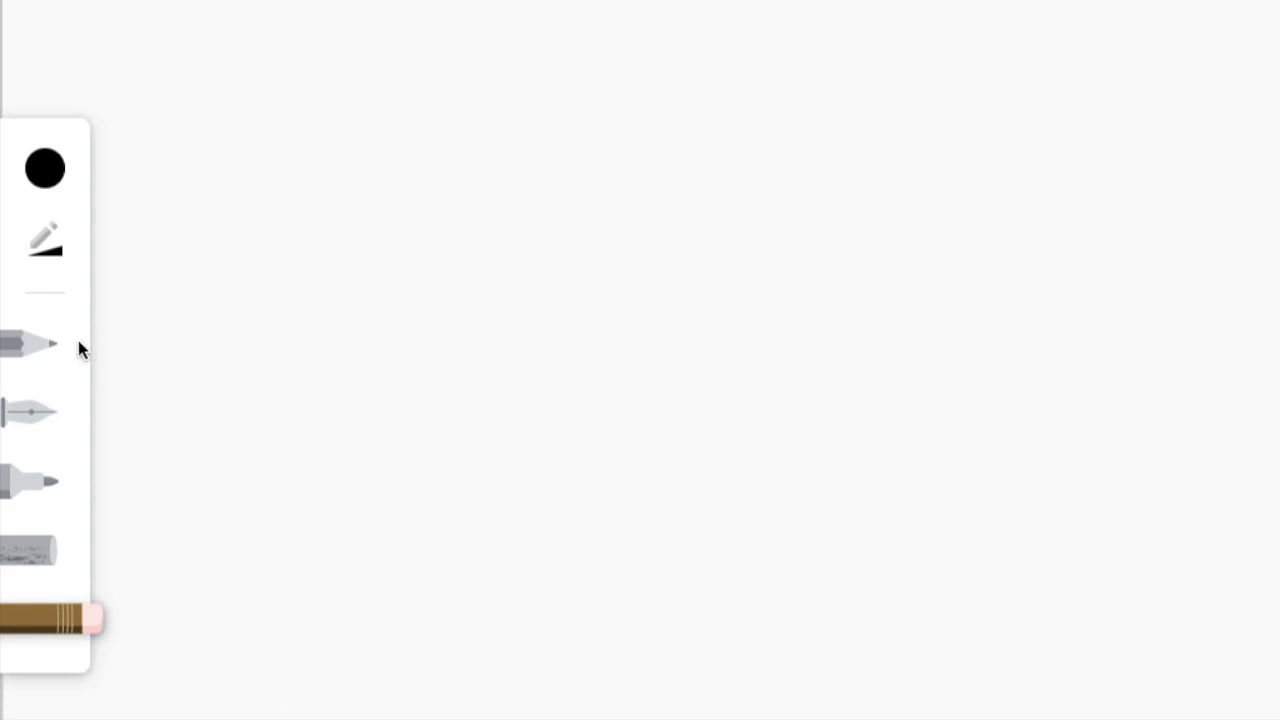
# - Sketch a long horizontal pencil near the canvas top with the pencil tool, with rounded eraser, striped ferrule, body and sharpened tip
pyautogui.click(40, 350)
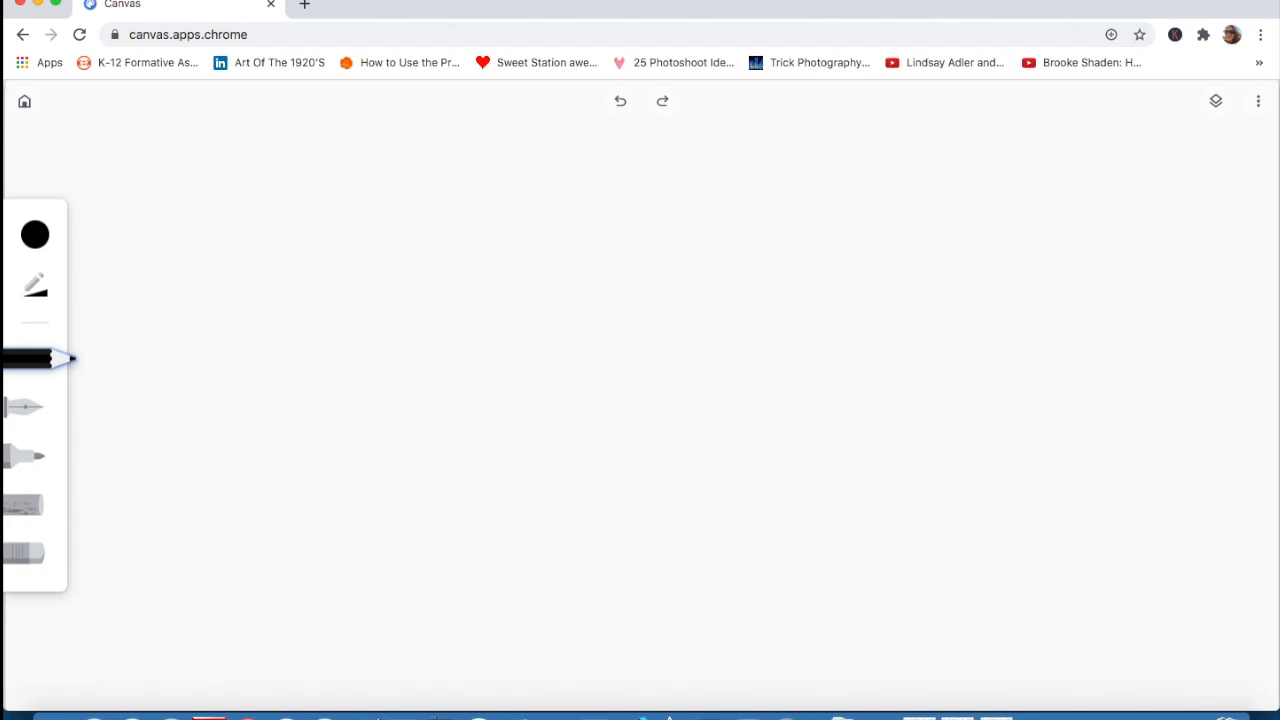
pyautogui.moveTo(195, 164); pyautogui.dragTo(197, 164)
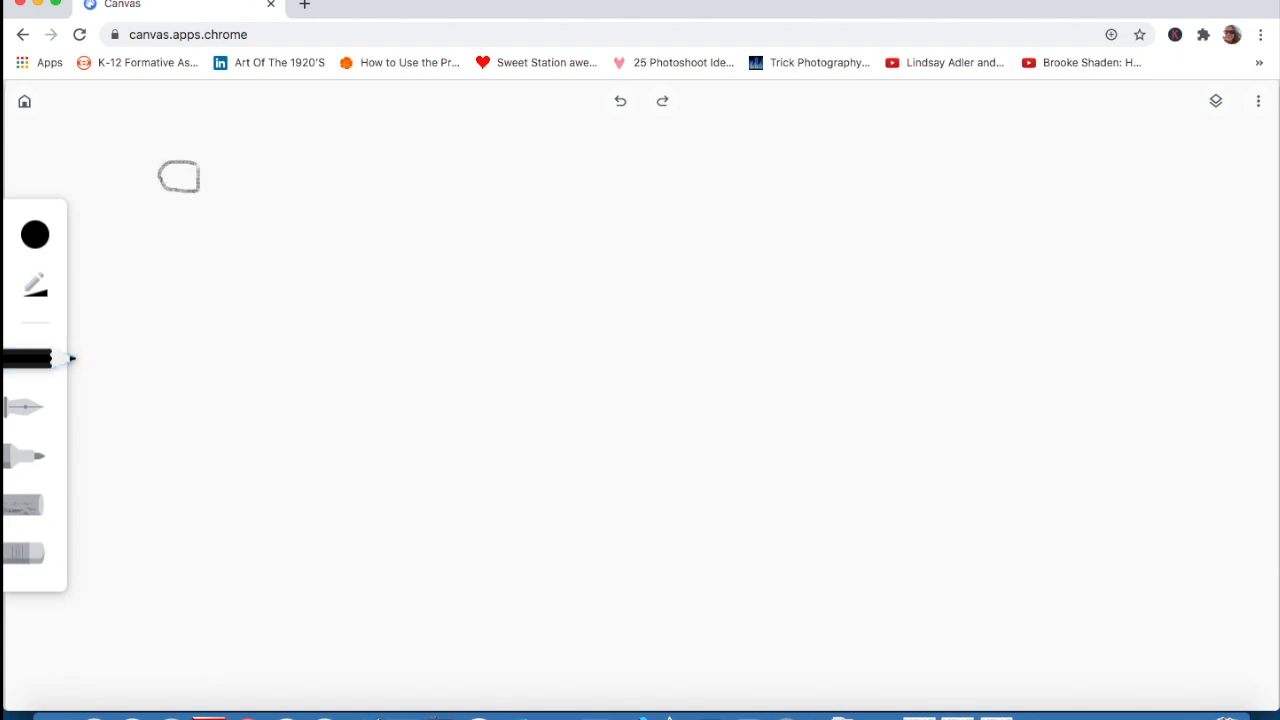
pyautogui.moveTo(235, 170)
pyautogui.mouseDown()
pyautogui.moveTo(236, 198)
pyautogui.moveTo(203, 195)
pyautogui.mouseUp()
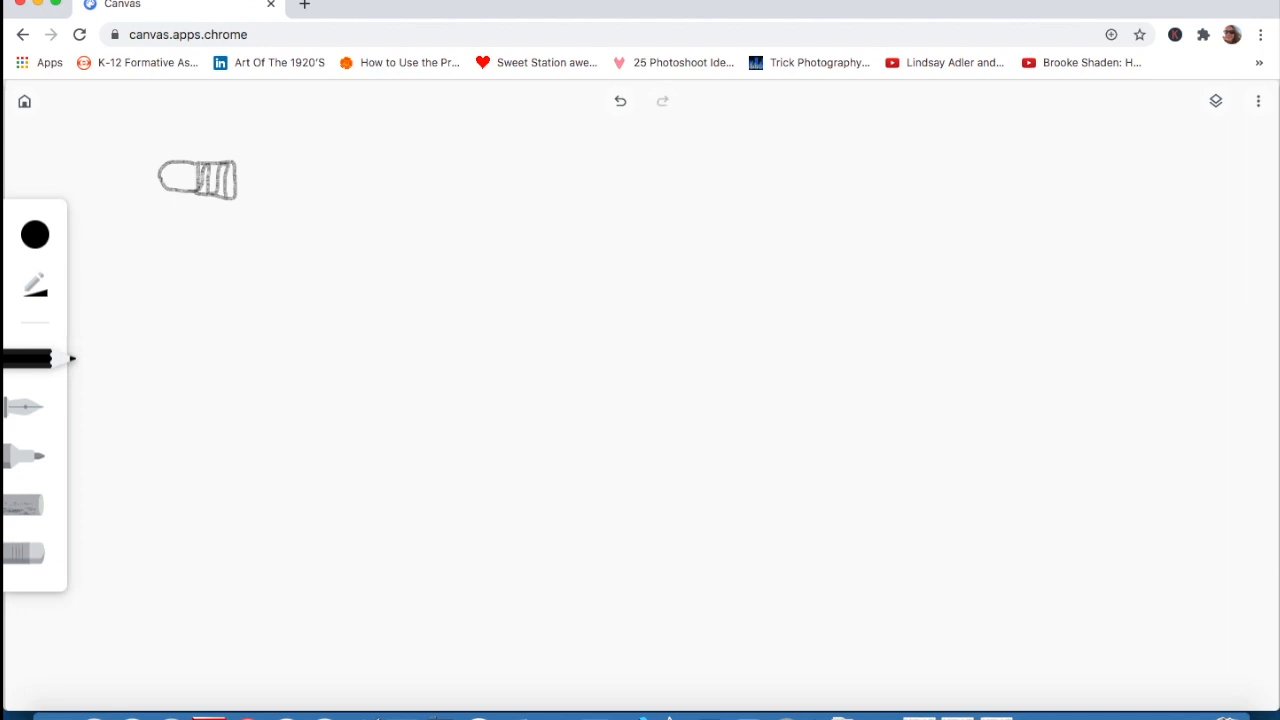
pyautogui.moveTo(258, 164); pyautogui.dragTo(594, 157)
pyautogui.moveTo(236, 198)
pyautogui.mouseDown()
pyautogui.moveTo(601, 192)
pyautogui.moveTo(647, 165)
pyautogui.moveTo(597, 156)
pyautogui.mouseUp()
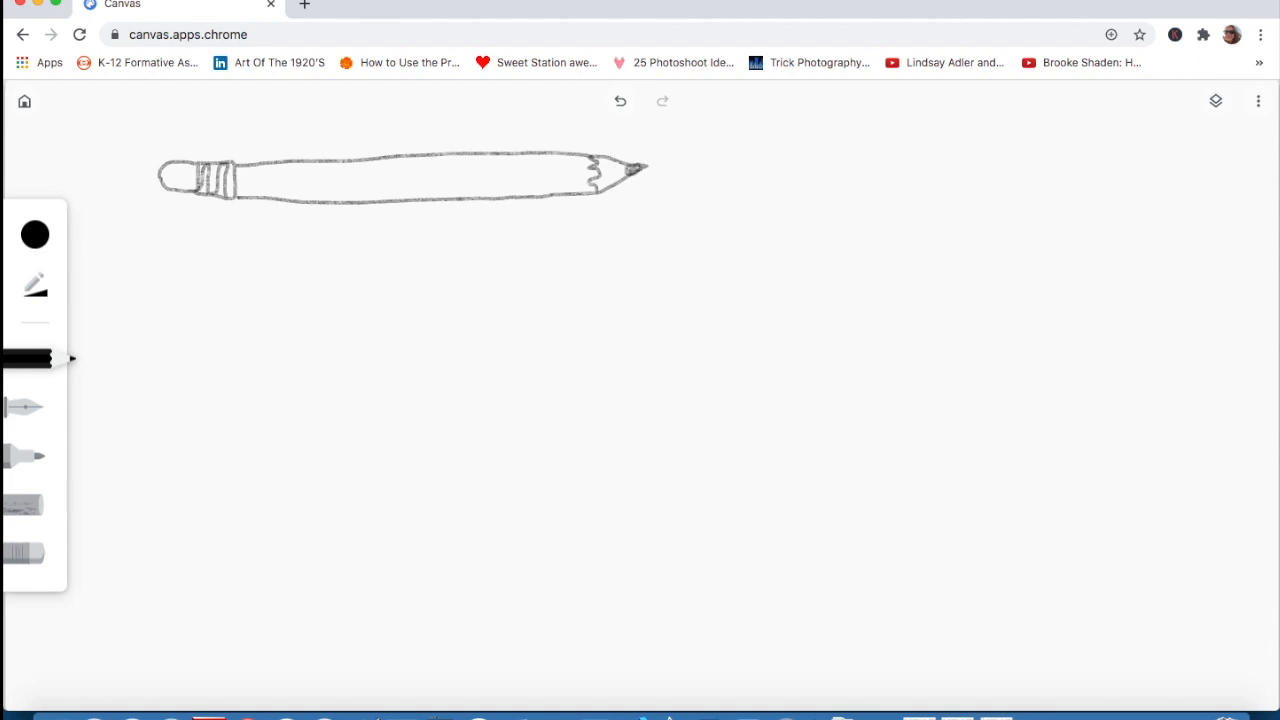
# - Draw a fountain pen with collar and slit nib below the sketched pencil, using the pen tool in black at full opacity
pyautogui.click(31, 410)
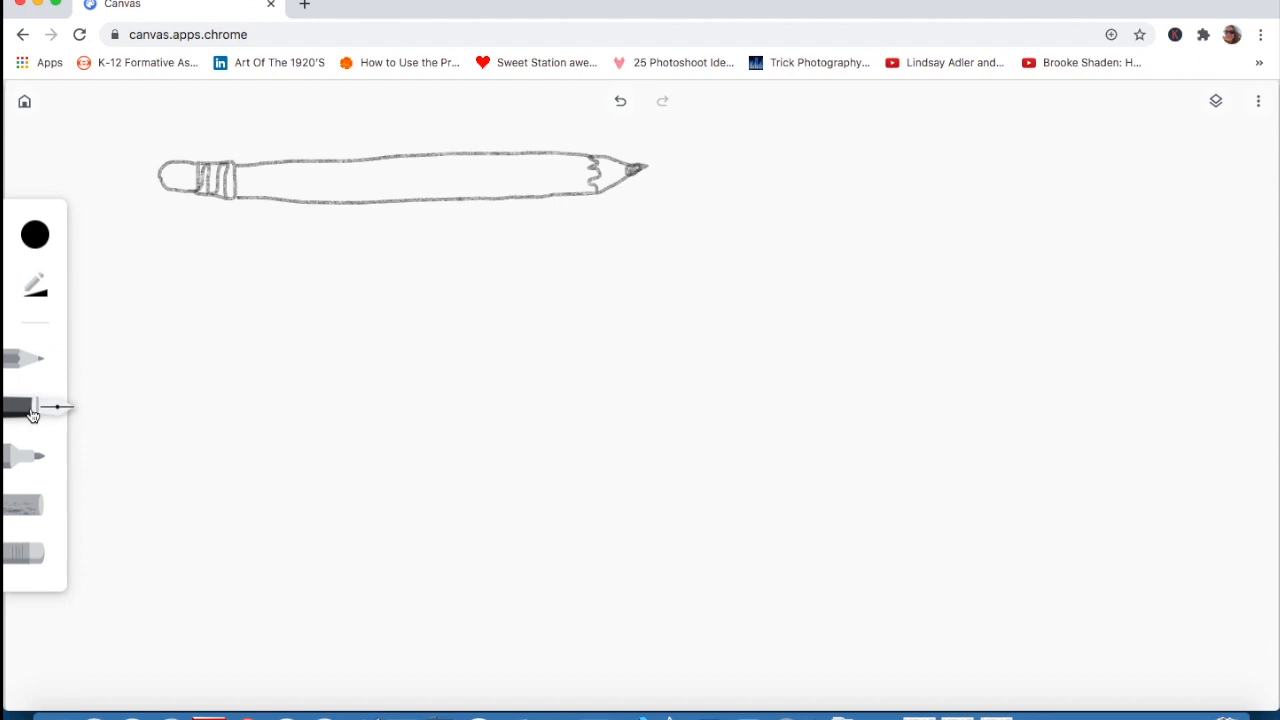
pyautogui.click(40, 286)
pyautogui.moveTo(303, 306); pyautogui.dragTo(318, 304)
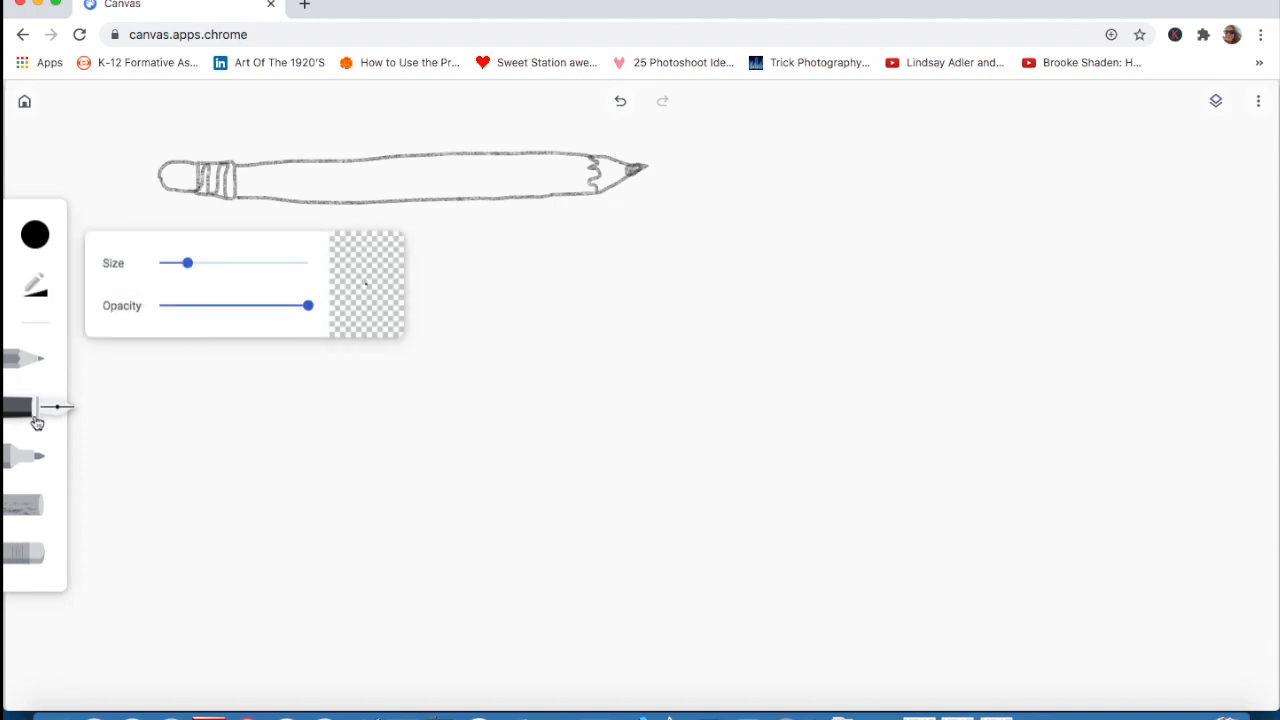
pyautogui.click(38, 240)
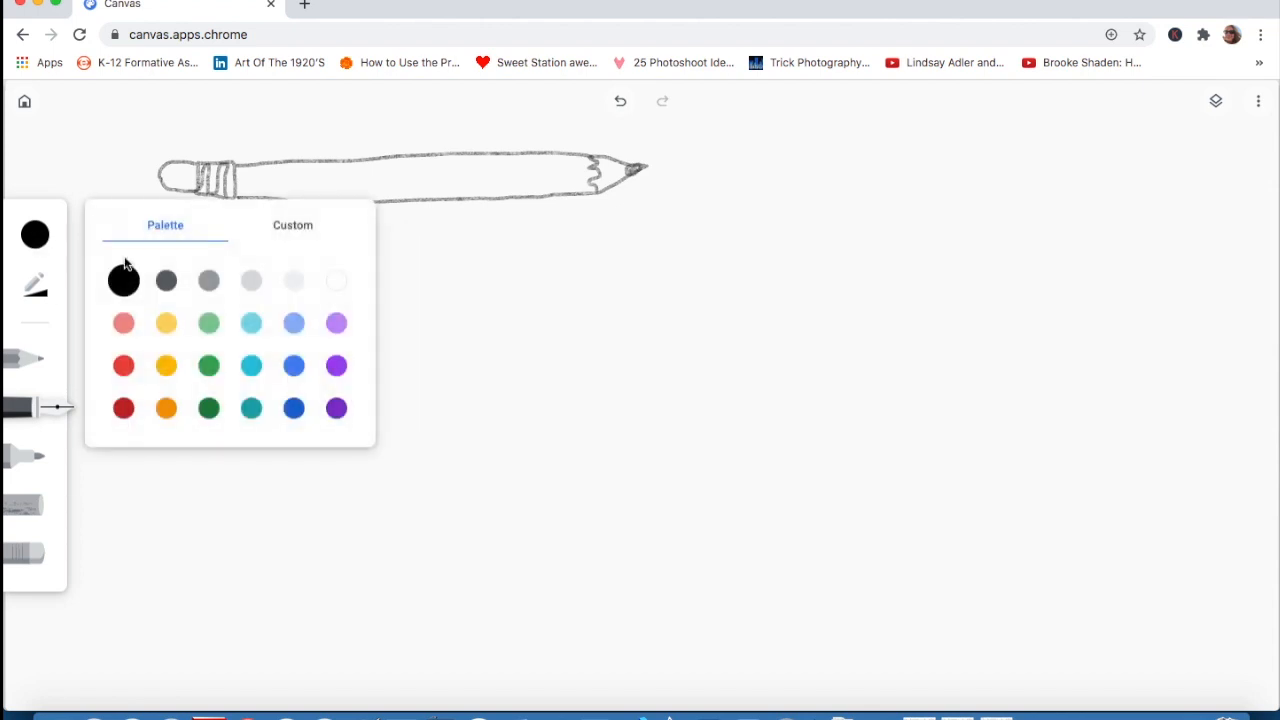
pyautogui.click(38, 234)
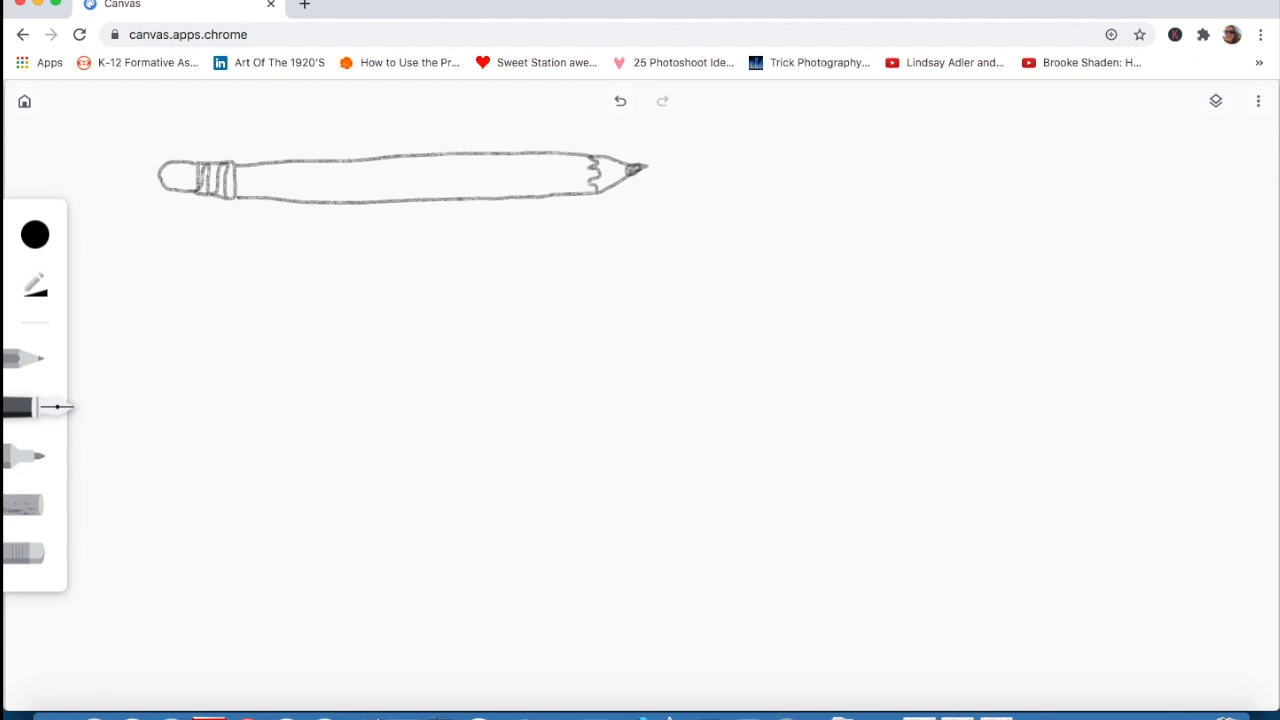
pyautogui.moveTo(183, 262); pyautogui.dragTo(574, 262)
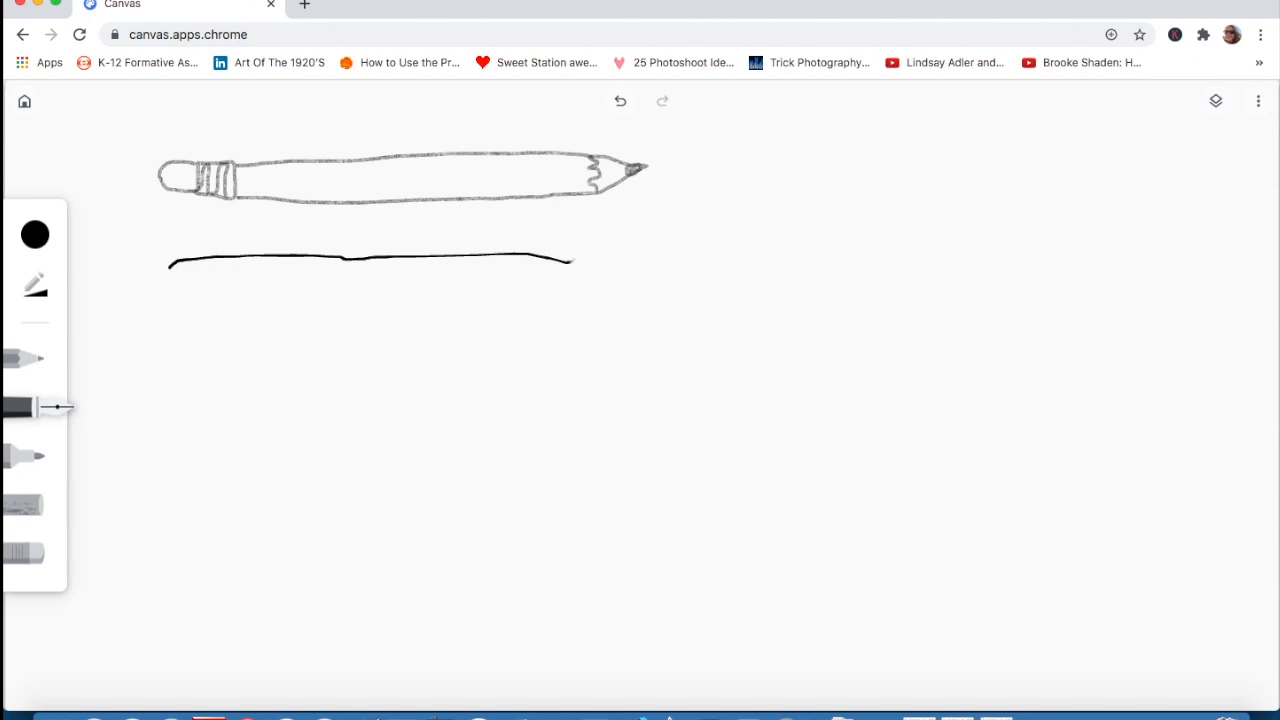
pyautogui.moveTo(574, 278)
pyautogui.mouseDown()
pyautogui.moveTo(545, 299)
pyautogui.moveTo(446, 305)
pyautogui.moveTo(158, 284)
pyautogui.mouseUp()
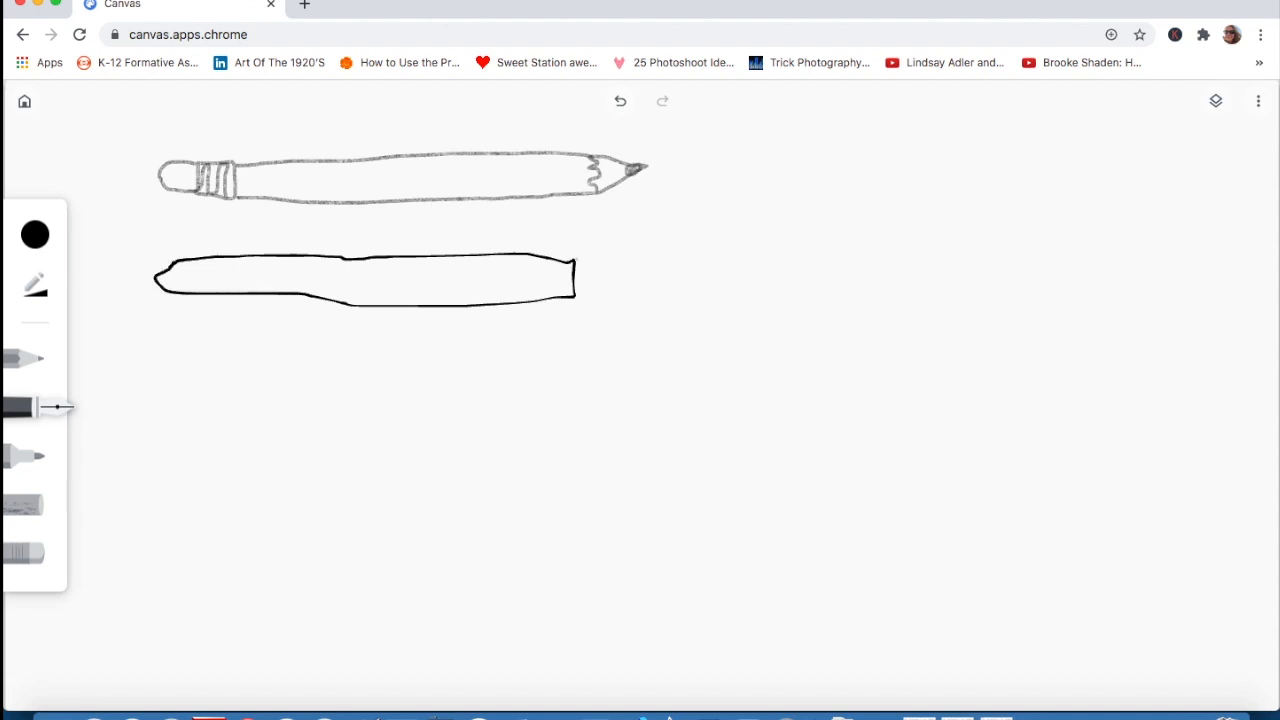
pyautogui.moveTo(589, 268); pyautogui.dragTo(591, 297)
pyautogui.moveTo(590, 258)
pyautogui.mouseDown()
pyautogui.moveTo(677, 268)
pyautogui.moveTo(600, 296)
pyautogui.mouseUp()
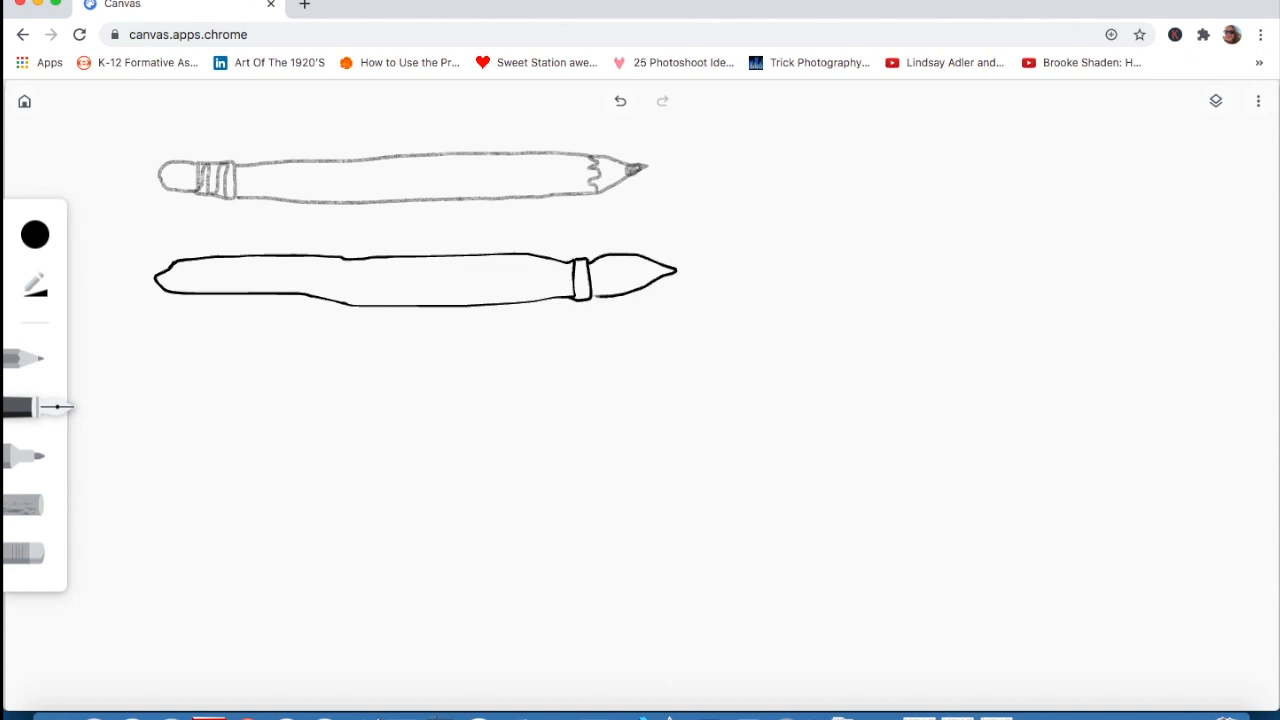
pyautogui.moveTo(674, 269); pyautogui.dragTo(607, 272)
# - Draw a marker with a long rectangular body and pointed tip below the fountain pen, using the black marker tool at a small size
pyautogui.click(24, 459)
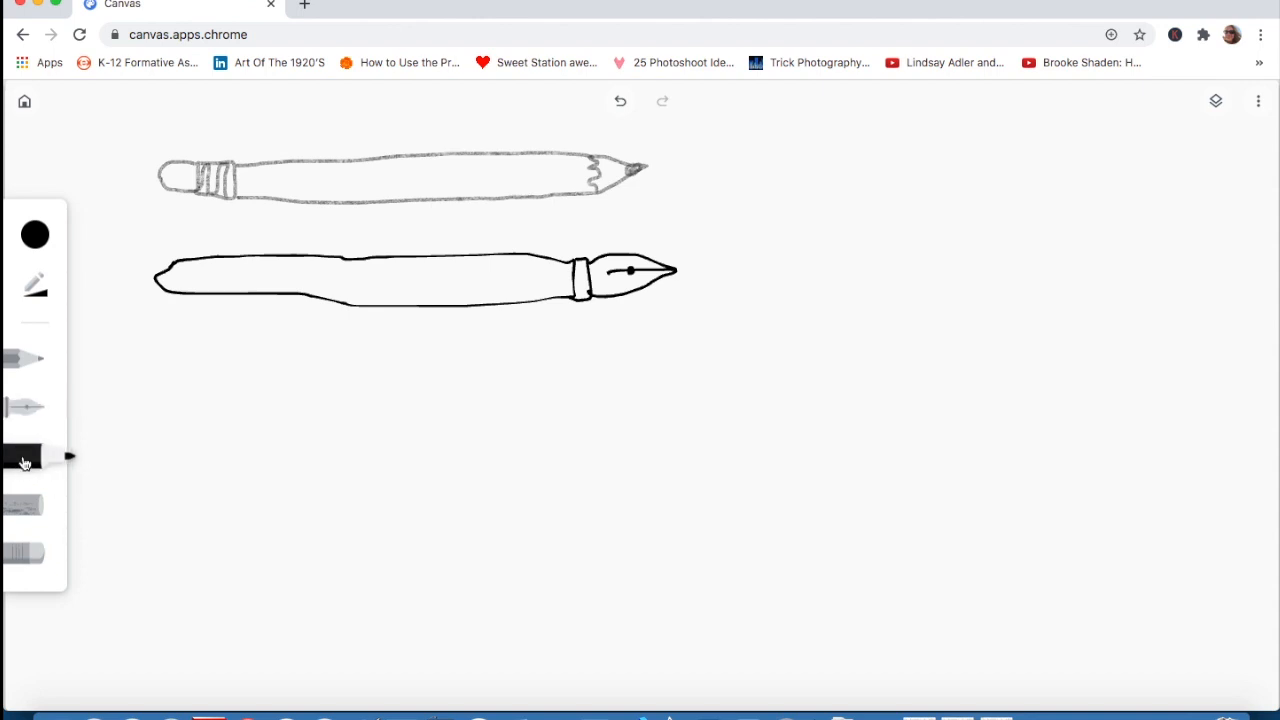
pyautogui.click(35, 288)
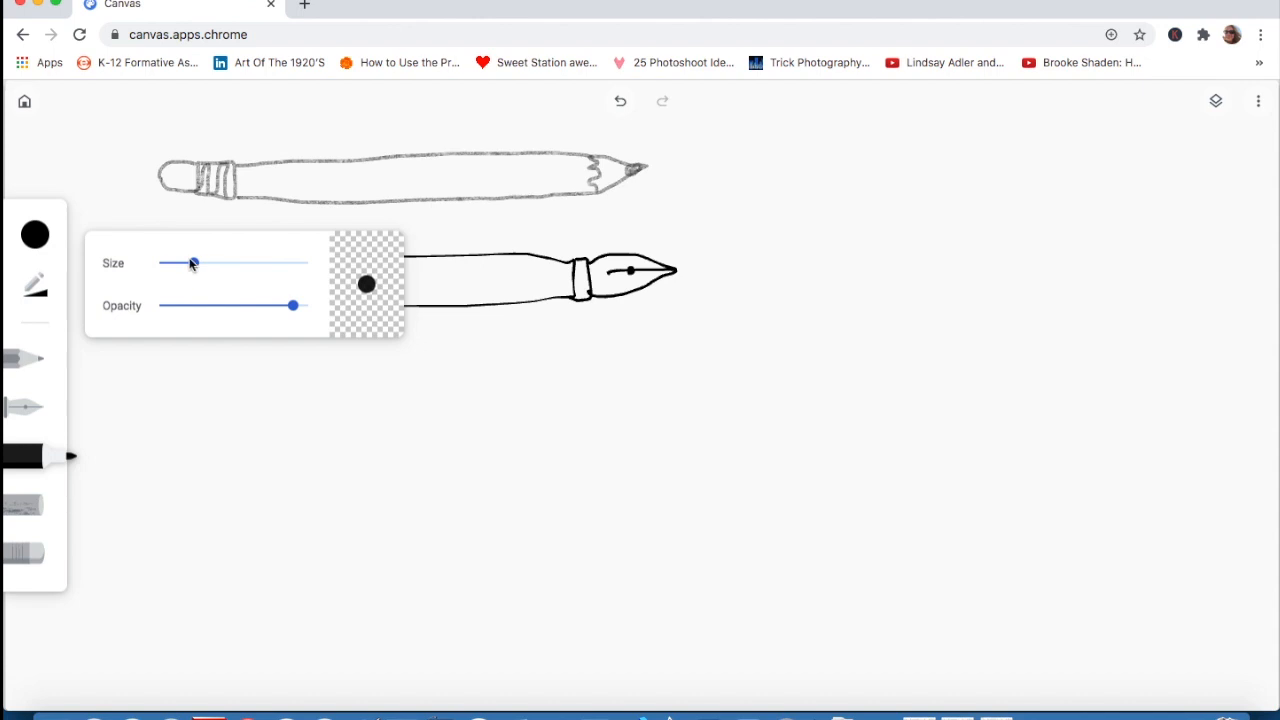
pyautogui.moveTo(193, 263); pyautogui.dragTo(170, 264)
pyautogui.click(38, 240)
pyautogui.click(62, 238)
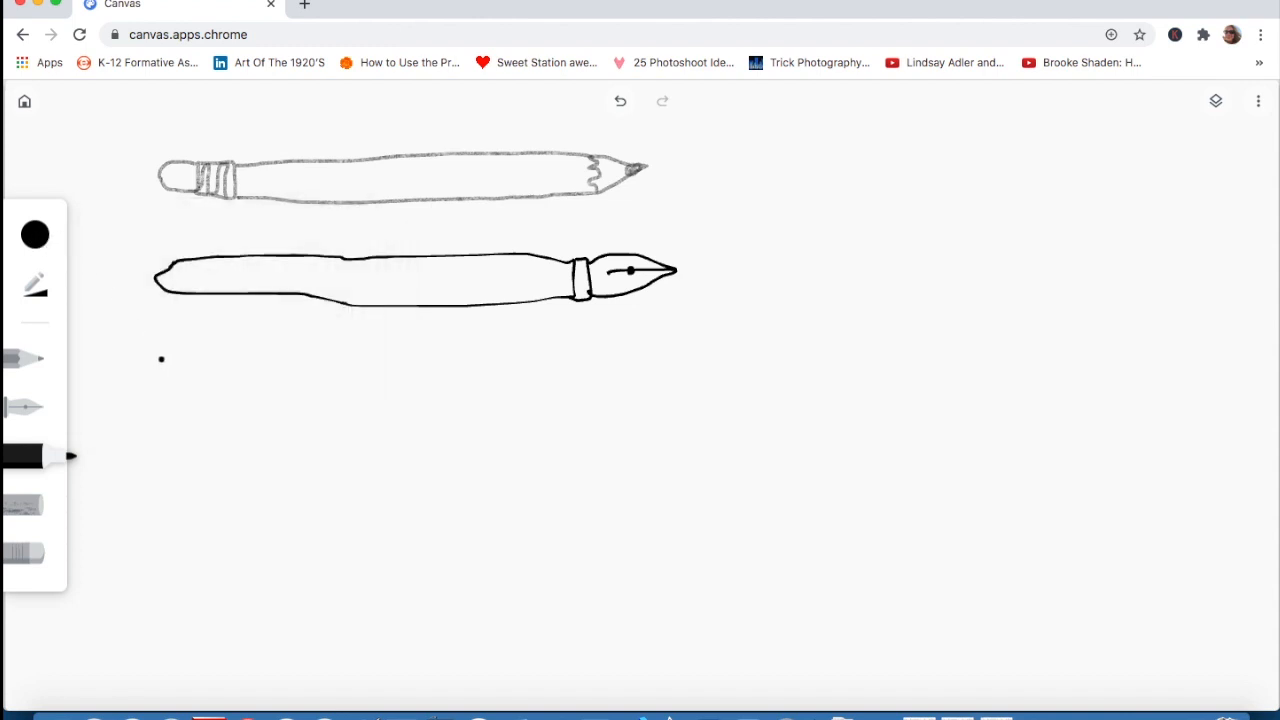
pyautogui.moveTo(161, 359)
pyautogui.mouseDown()
pyautogui.moveTo(164, 400)
pyautogui.moveTo(593, 397)
pyautogui.moveTo(577, 350)
pyautogui.moveTo(162, 355)
pyautogui.mouseUp()
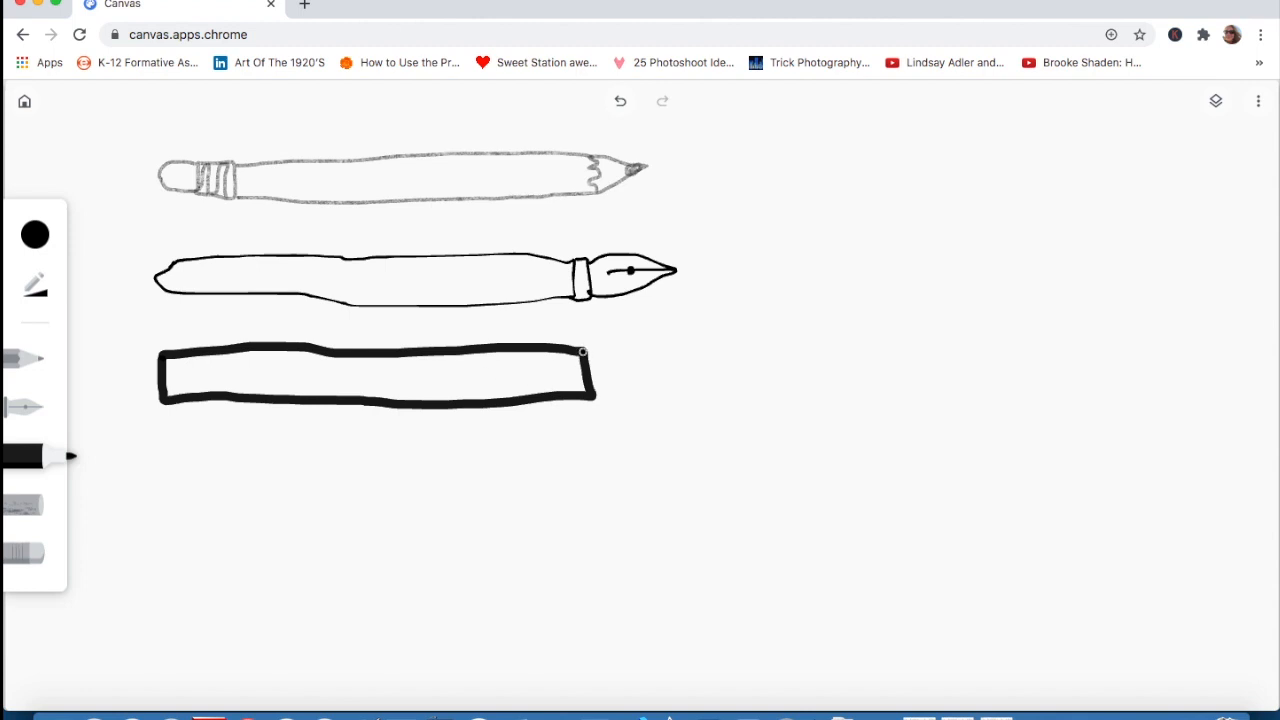
pyautogui.moveTo(584, 352)
pyautogui.mouseDown()
pyautogui.moveTo(628, 374)
pyautogui.moveTo(594, 396)
pyautogui.moveTo(637, 371)
pyautogui.mouseUp()
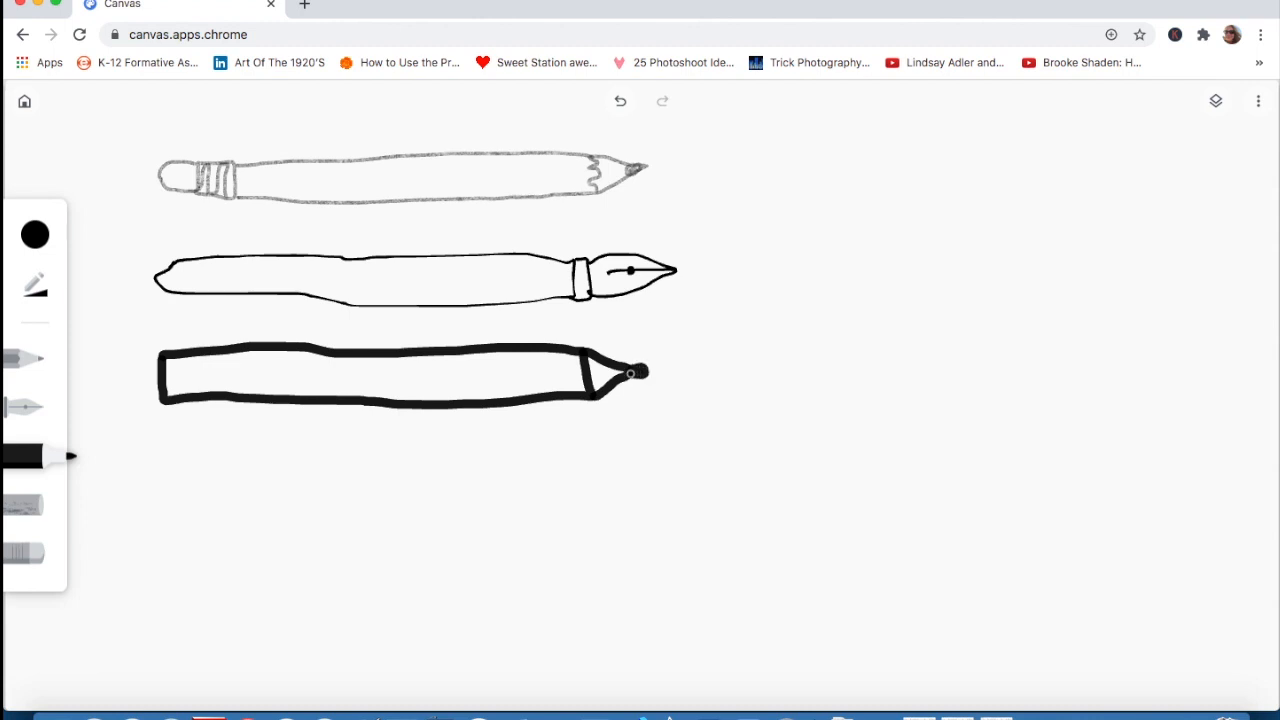
# - Draw a thick horizontal chalk stick below the marker drawing with the black chalk tool, and switch to the eraser
pyautogui.click(29, 510)
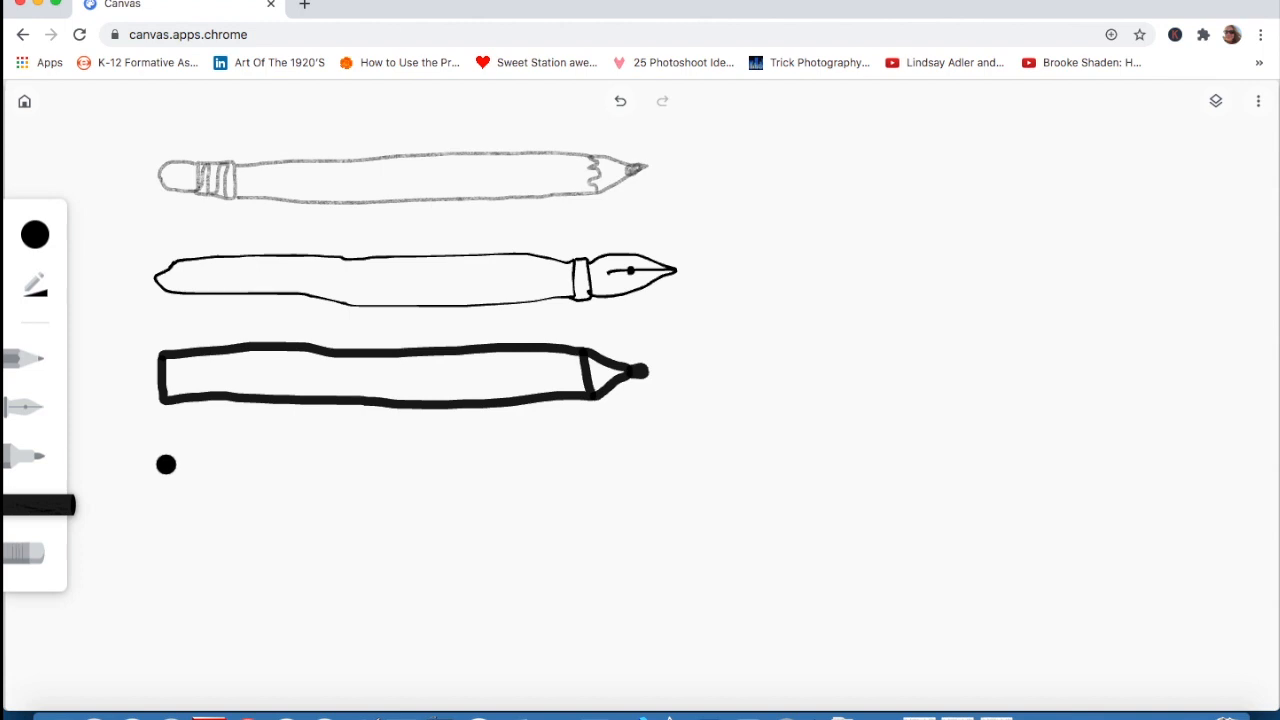
pyautogui.moveTo(166, 462)
pyautogui.mouseDown()
pyautogui.moveTo(538, 492)
pyautogui.moveTo(571, 481)
pyautogui.moveTo(568, 461)
pyautogui.moveTo(158, 462)
pyautogui.mouseUp()
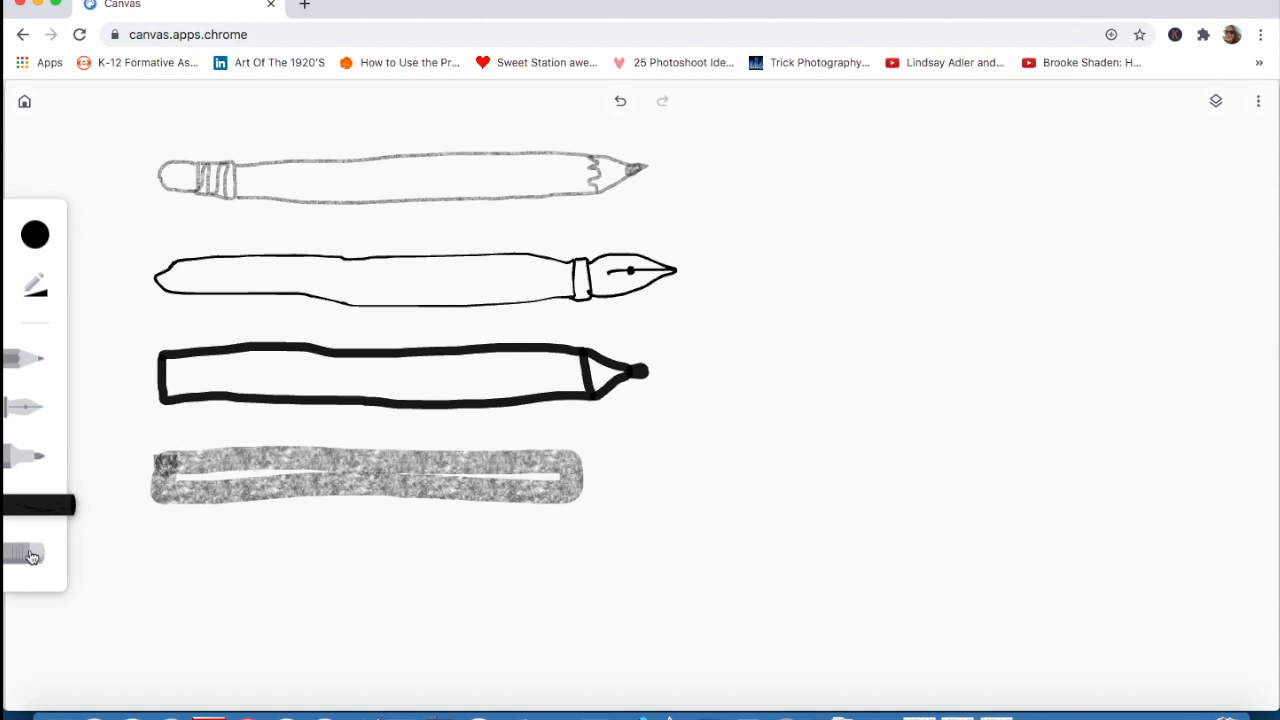
pyautogui.click(31, 556)
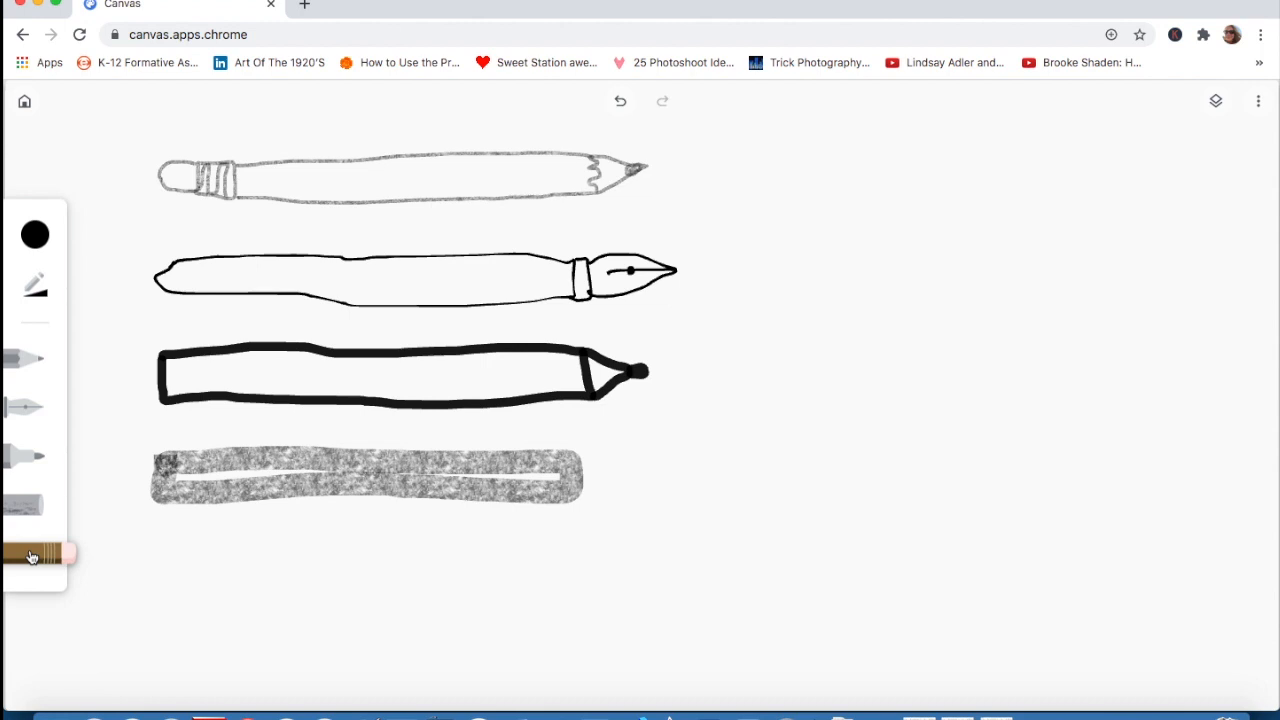
# - Draw a thin wavy line with the pencil tool, extending from the tip of the sketched pencil
pyautogui.rightClick(40, 358)
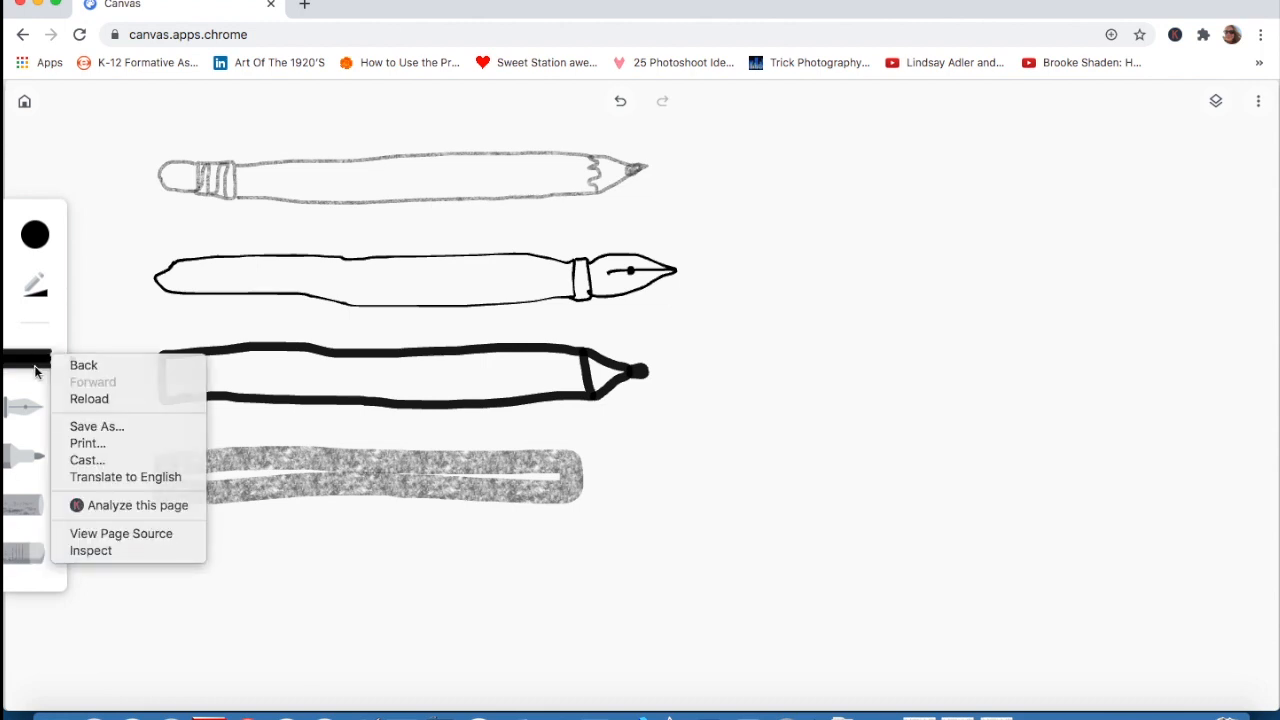
pyautogui.click(37, 373)
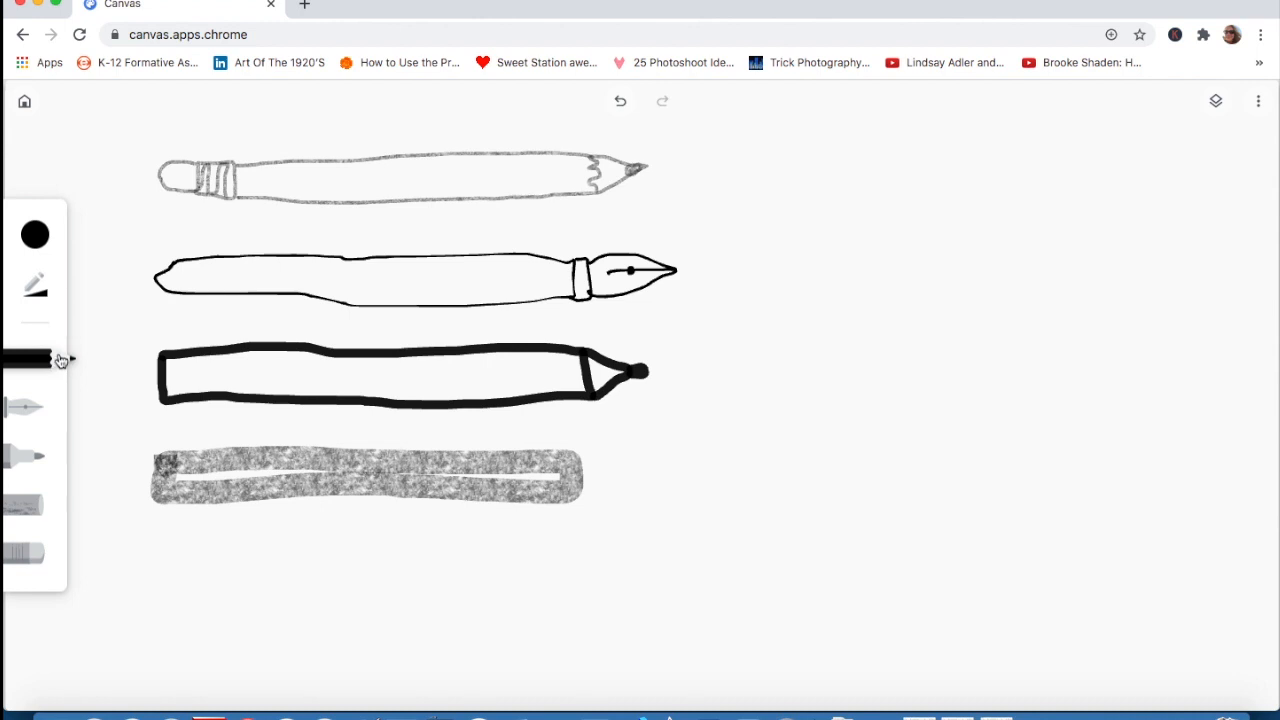
pyautogui.click(37, 302)
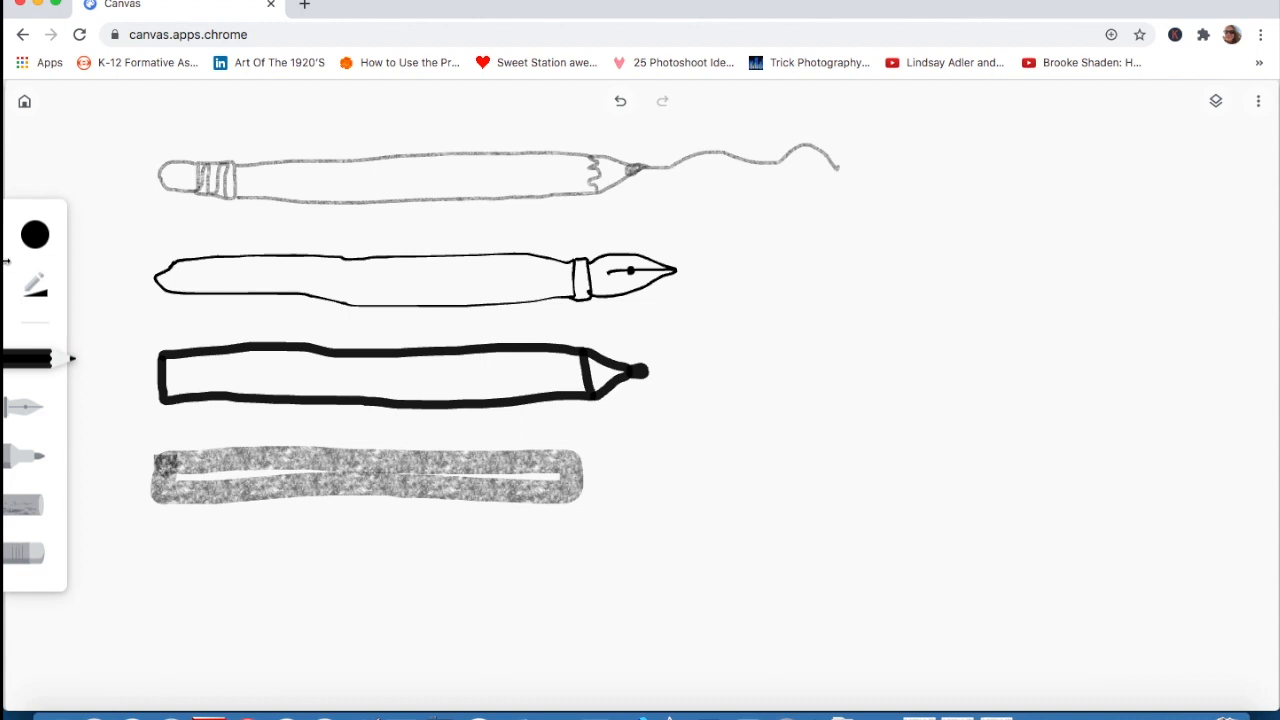
# - Extend the line from the sketched pencil with looping pencil strokes at two progressively larger brush sizes
pyautogui.click(39, 293)
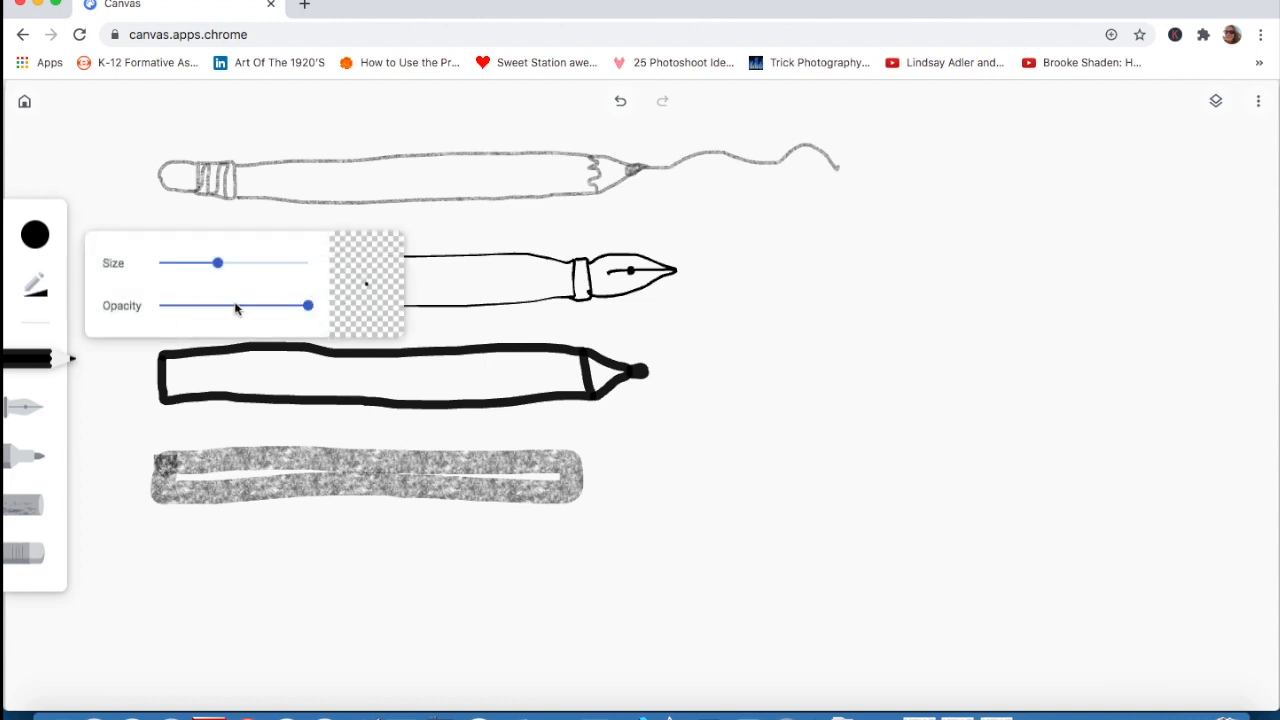
pyautogui.moveTo(220, 265); pyautogui.dragTo(250, 269)
pyautogui.moveTo(838, 168)
pyautogui.mouseDown()
pyautogui.moveTo(877, 160)
pyautogui.moveTo(854, 132)
pyautogui.moveTo(863, 168)
pyautogui.moveTo(925, 147)
pyautogui.moveTo(964, 160)
pyautogui.moveTo(922, 190)
pyautogui.moveTo(931, 155)
pyautogui.moveTo(1036, 127)
pyautogui.mouseUp()
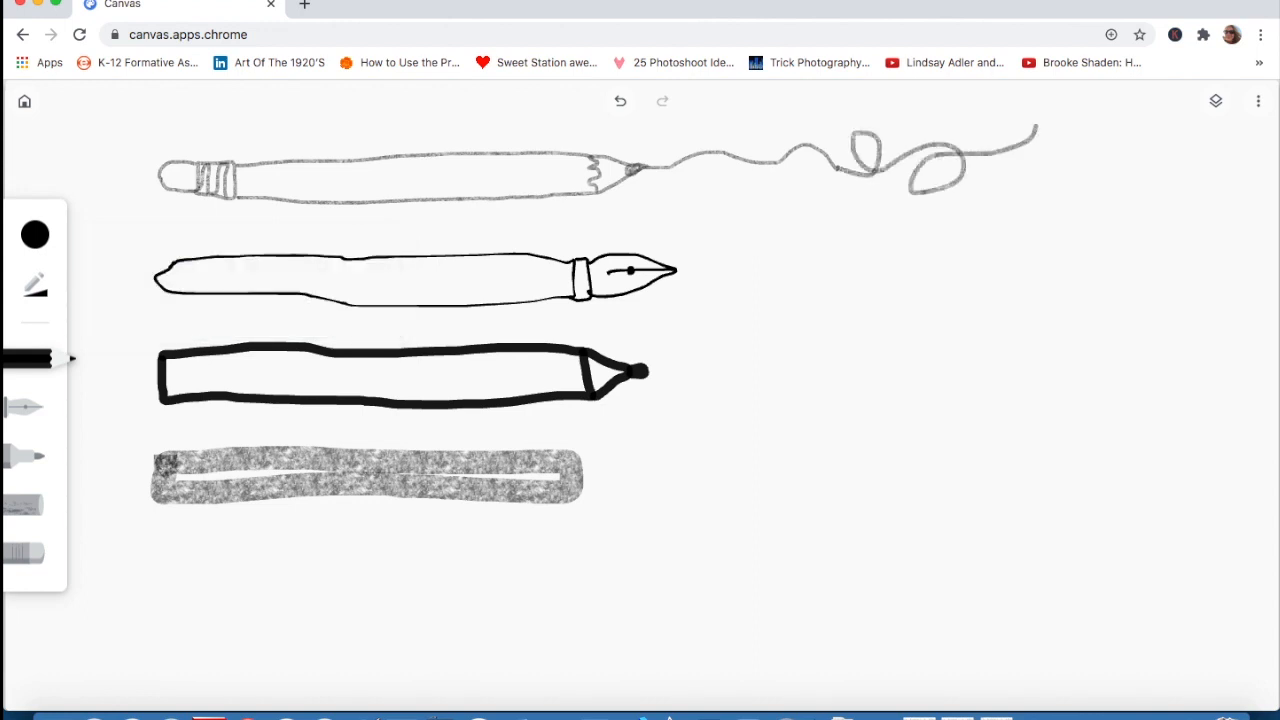
pyautogui.click(35, 289)
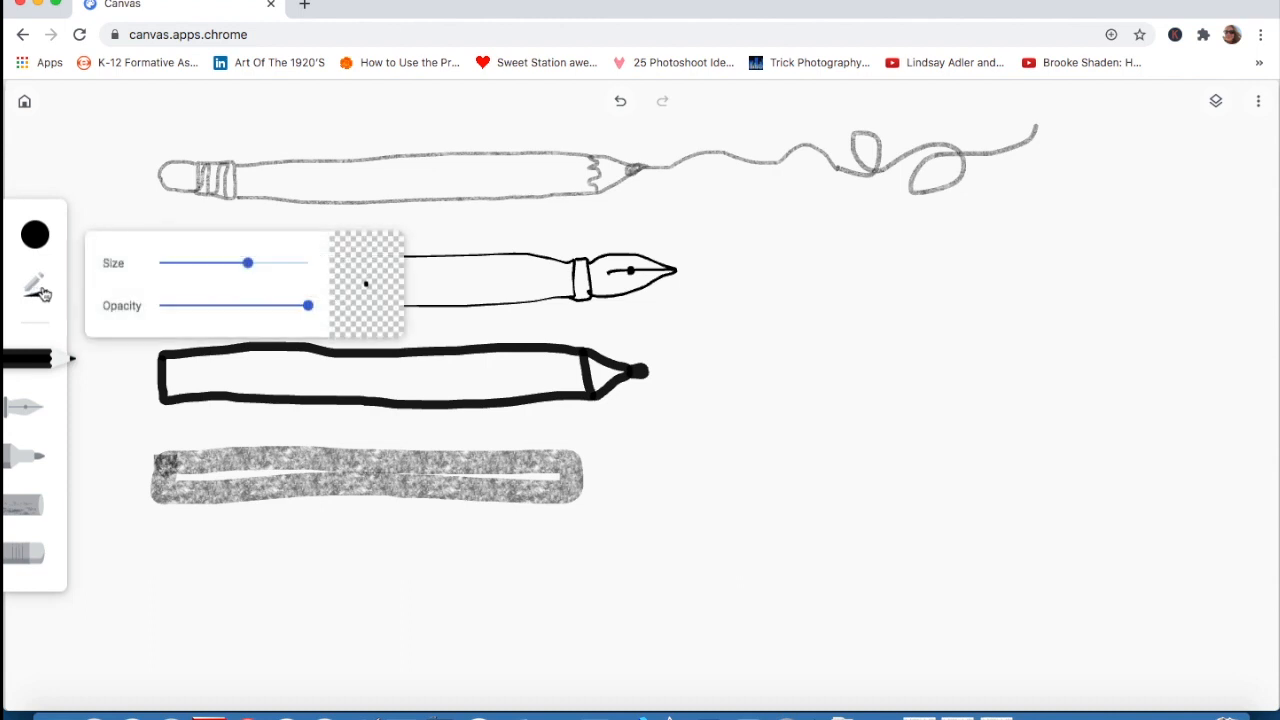
pyautogui.moveTo(248, 263); pyautogui.dragTo(276, 263)
pyautogui.moveTo(1036, 125)
pyautogui.mouseDown()
pyautogui.moveTo(1008, 138)
pyautogui.moveTo(1030, 184)
pyautogui.moveTo(1084, 165)
pyautogui.moveTo(1072, 137)
pyautogui.moveTo(1029, 195)
pyautogui.moveTo(951, 233)
pyautogui.moveTo(772, 215)
pyautogui.moveTo(828, 204)
pyautogui.mouseUp()
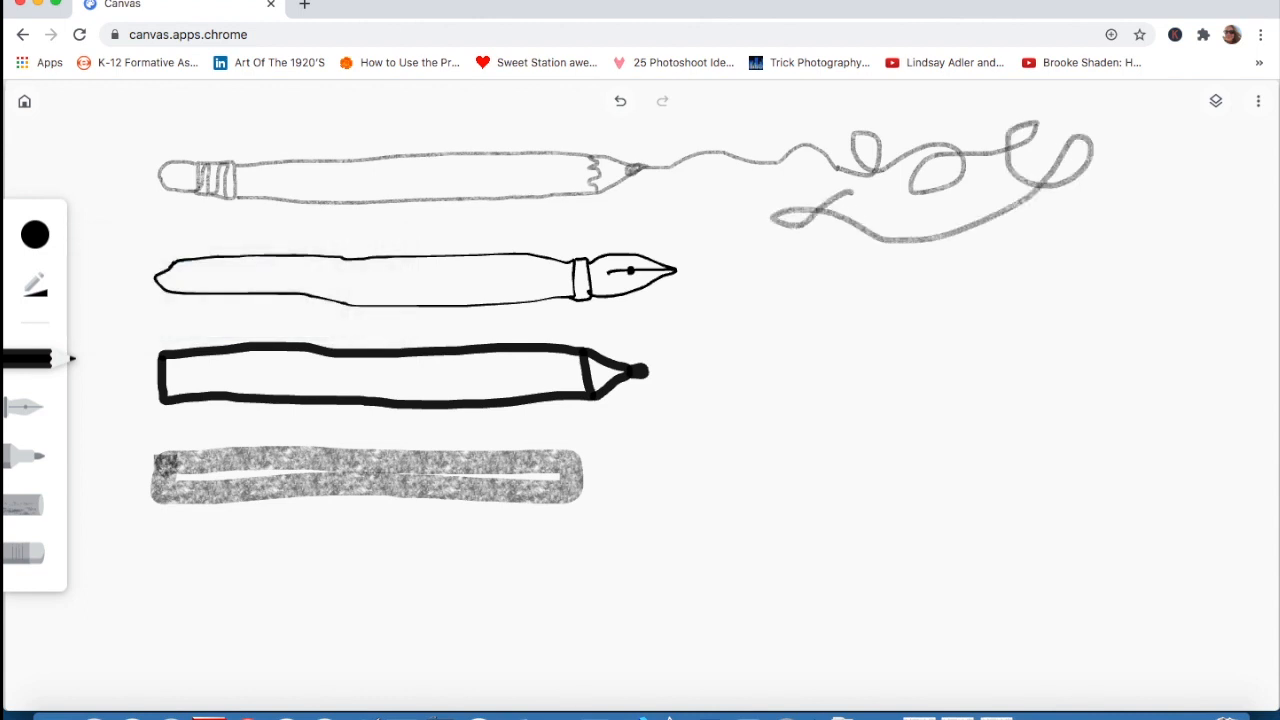
# - Continue the looping pencil line across the area below the earlier loops at the maximum brush size
pyautogui.rightClick(44, 287)
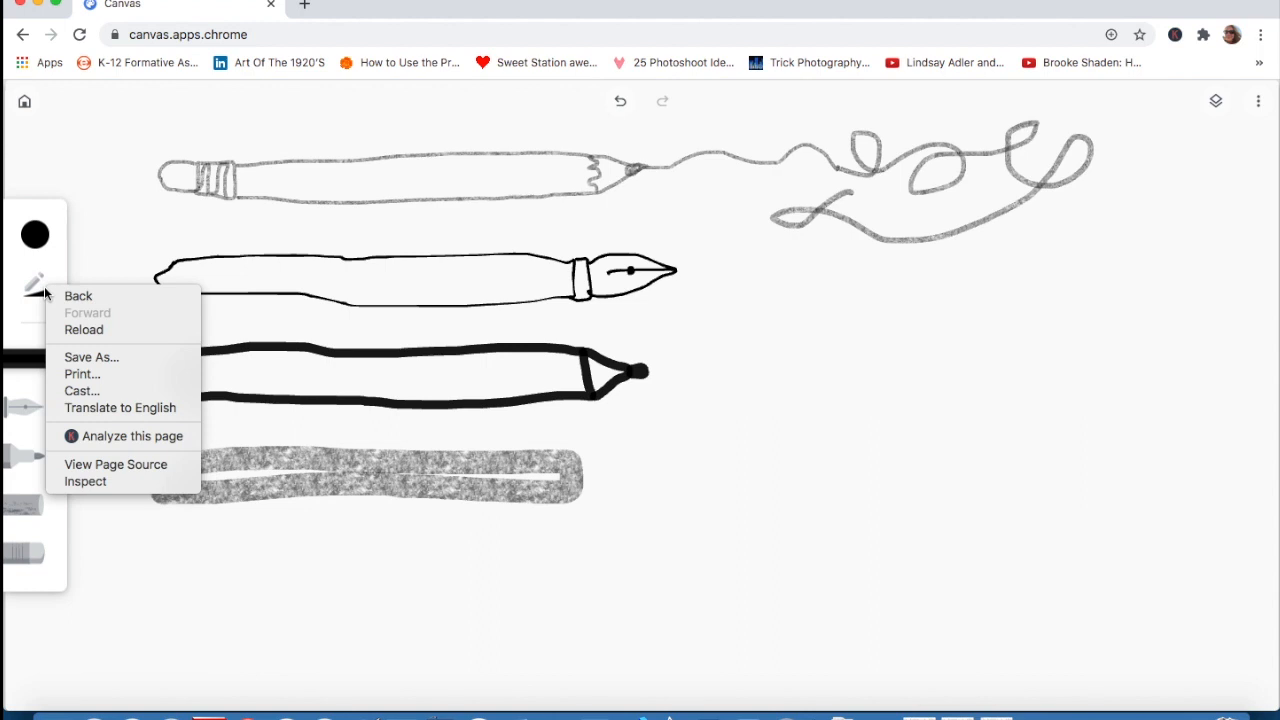
pyautogui.click(37, 296)
pyautogui.click(37, 296)
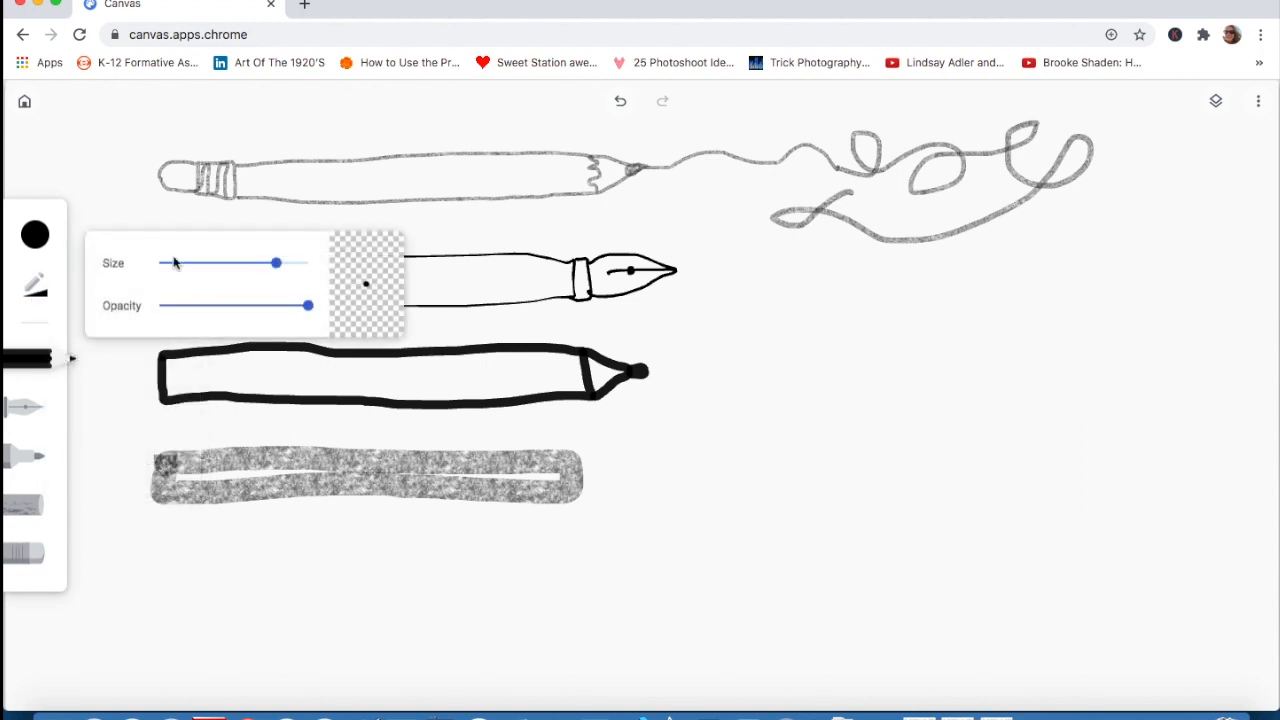
pyautogui.moveTo(276, 264); pyautogui.dragTo(340, 273)
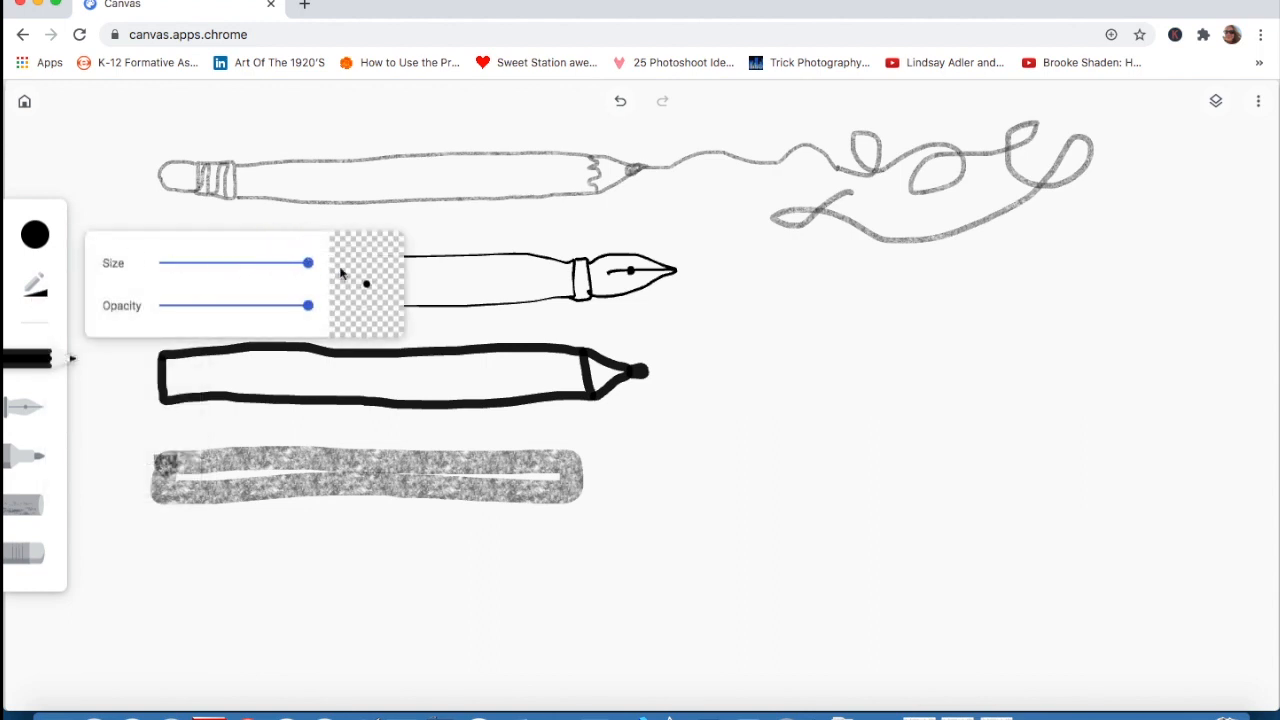
pyautogui.click(848, 192)
pyautogui.moveTo(848, 192)
pyautogui.mouseDown()
pyautogui.moveTo(893, 207)
pyautogui.moveTo(880, 218)
pyautogui.moveTo(916, 205)
pyautogui.moveTo(976, 230)
pyautogui.moveTo(1038, 227)
pyautogui.moveTo(1033, 190)
pyautogui.moveTo(1042, 231)
pyautogui.moveTo(1099, 198)
pyautogui.mouseUp()
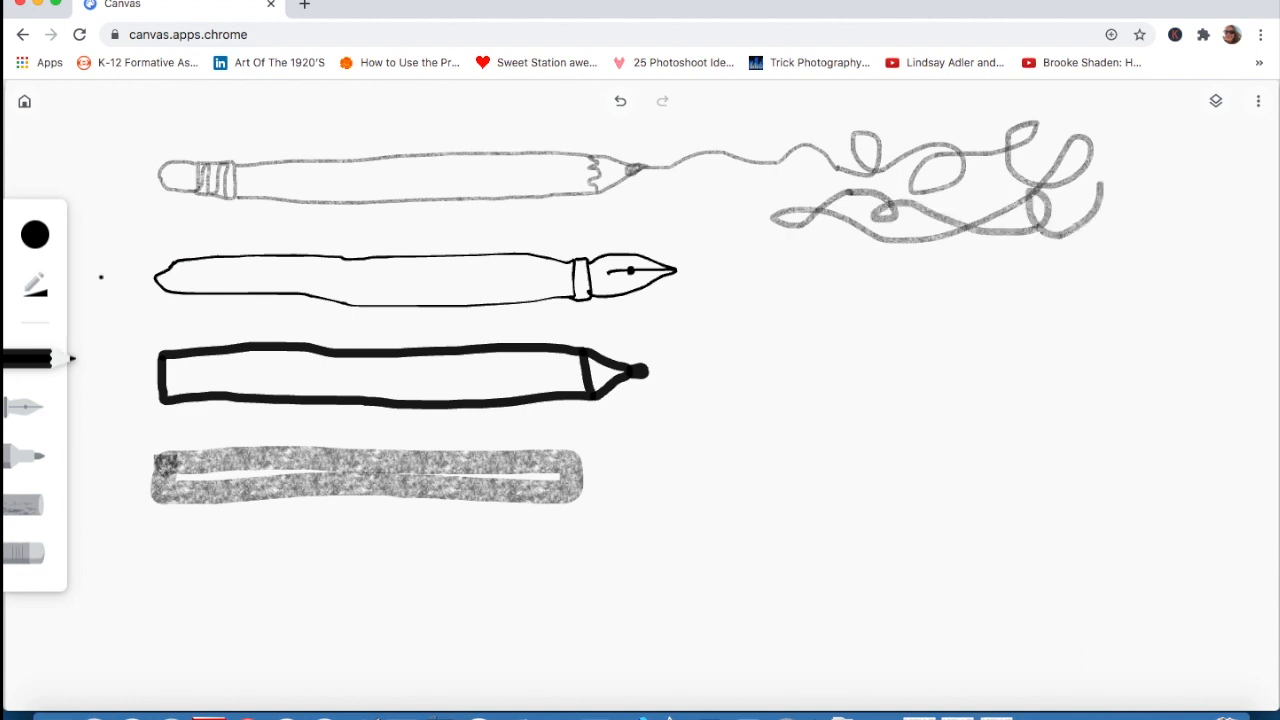
# - Add curved pencil strokes around the loops at about half opacity, and fainter strokes at very low opacity
pyautogui.click(36, 290)
pyautogui.moveTo(310, 306); pyautogui.dragTo(240, 306)
pyautogui.moveTo(702, 200)
pyautogui.mouseDown()
pyautogui.moveTo(744, 189)
pyautogui.moveTo(736, 222)
pyautogui.moveTo(719, 227)
pyautogui.moveTo(805, 240)
pyautogui.mouseUp()
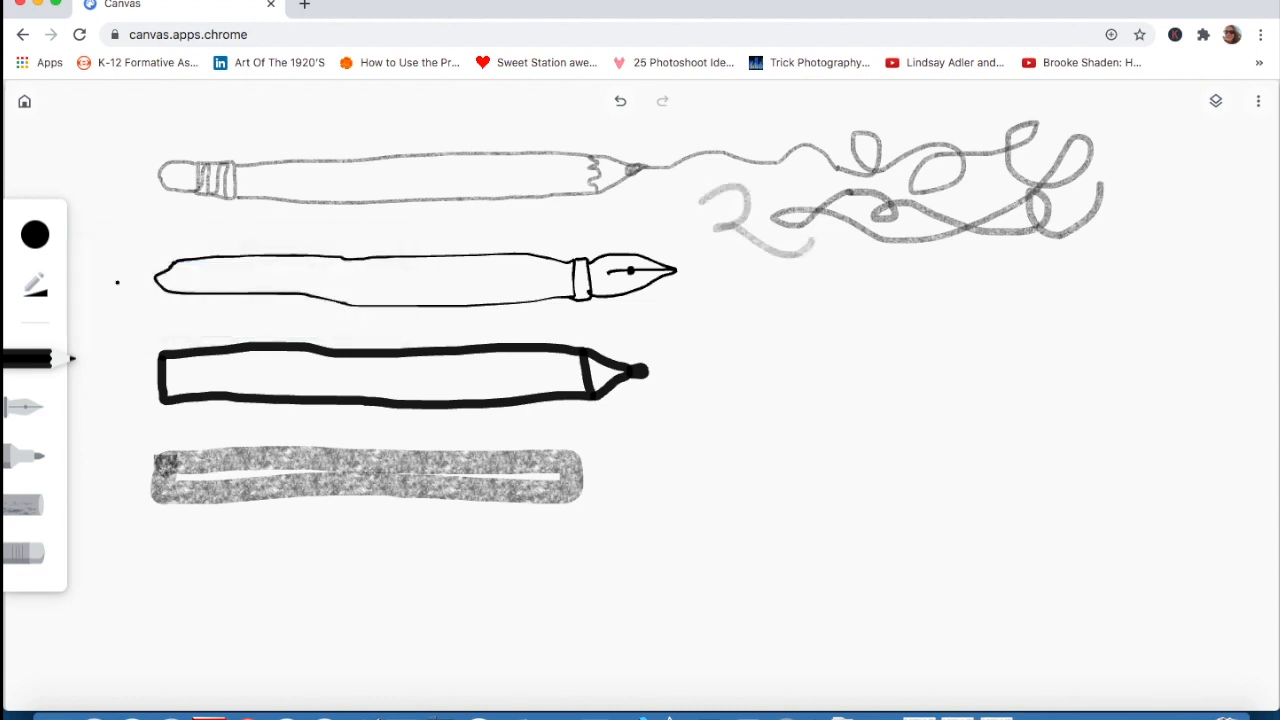
pyautogui.click(36, 292)
pyautogui.click(164, 306)
pyautogui.moveTo(830, 252)
pyautogui.mouseDown()
pyautogui.moveTo(914, 261)
pyautogui.moveTo(956, 241)
pyautogui.mouseUp()
pyautogui.click(36, 292)
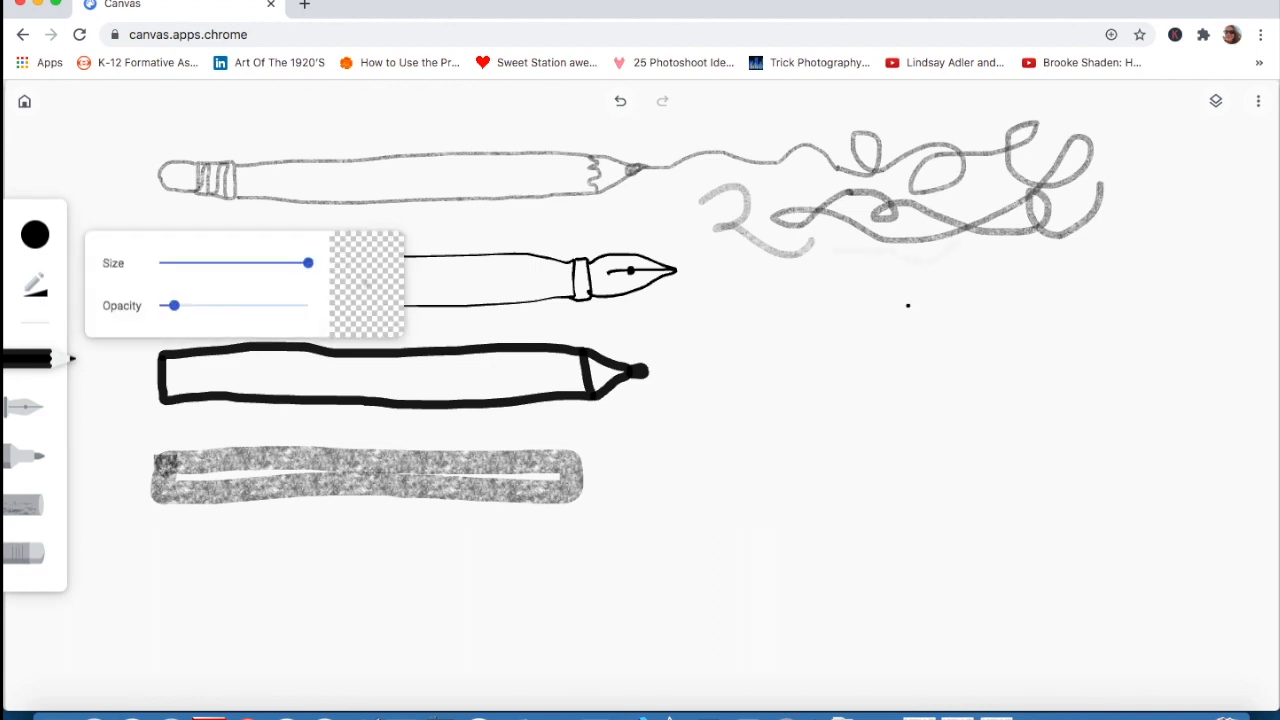
pyautogui.moveTo(864, 253); pyautogui.dragTo(940, 269)
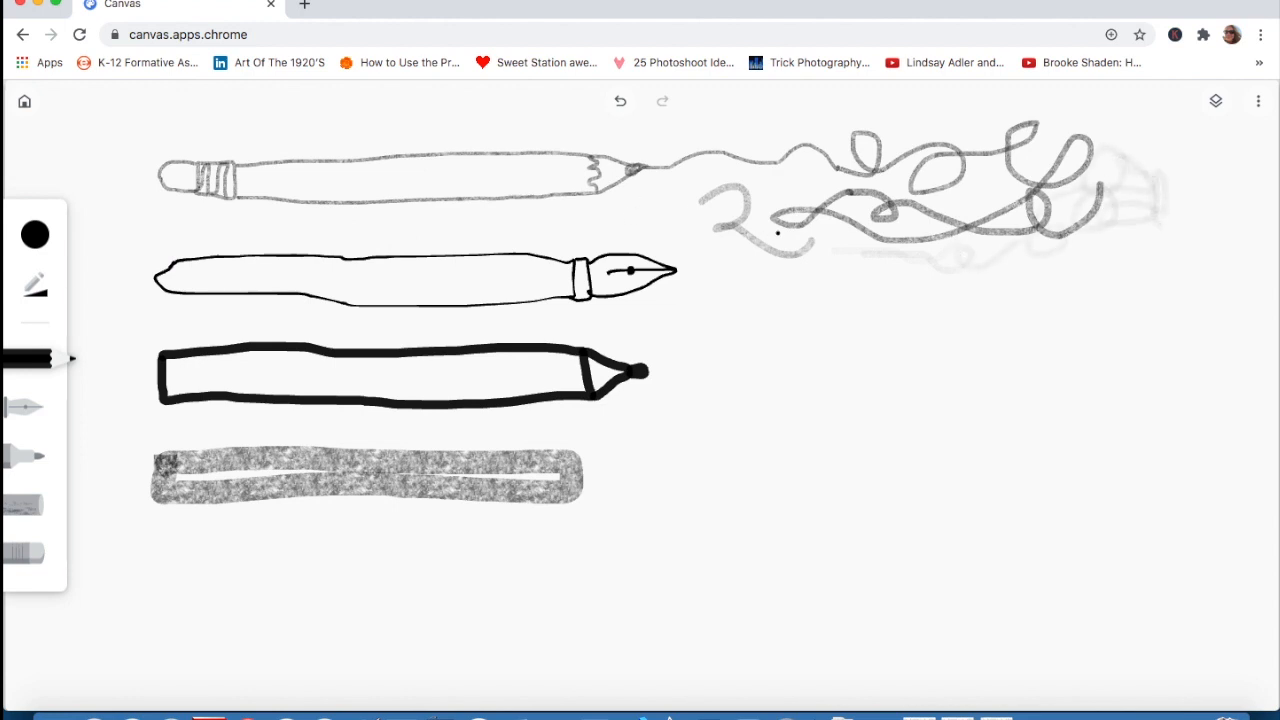
# - Draw a wavy, looping line from the fountain pen's nib with the pen tool, enlarging the brush slightly partway along
pyautogui.click(28, 412)
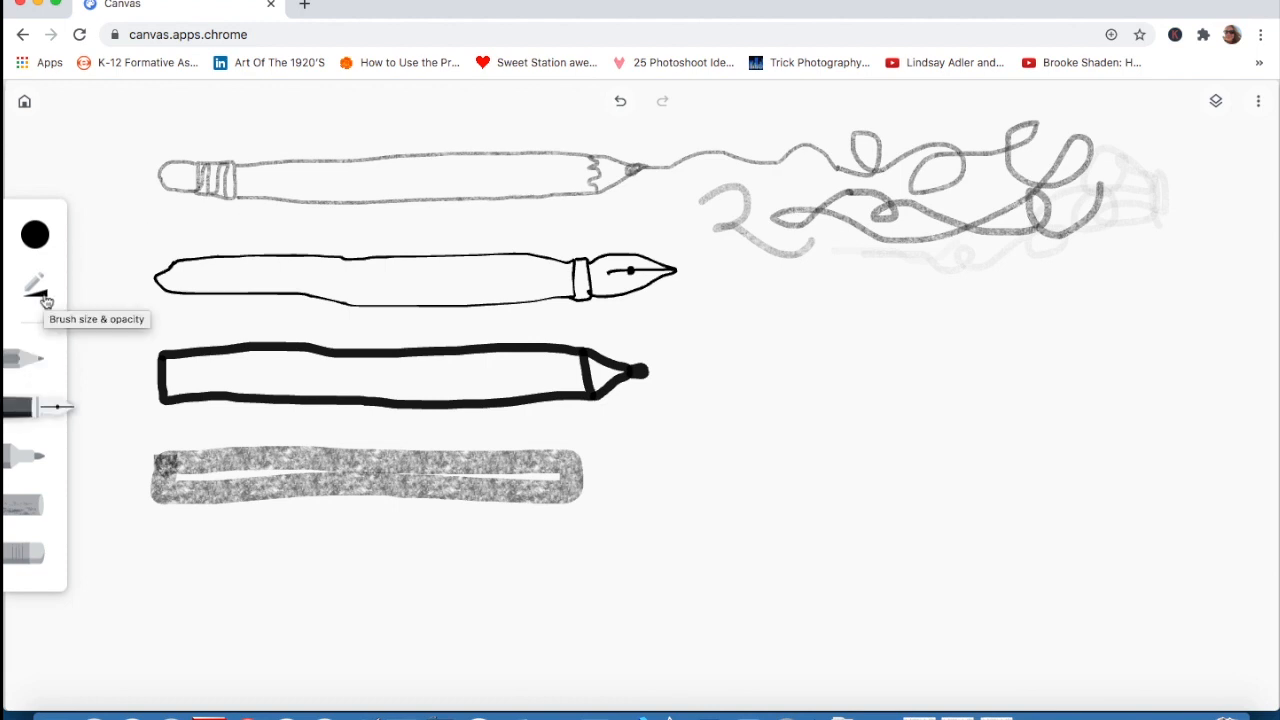
pyautogui.click(40, 290)
pyautogui.click(40, 290)
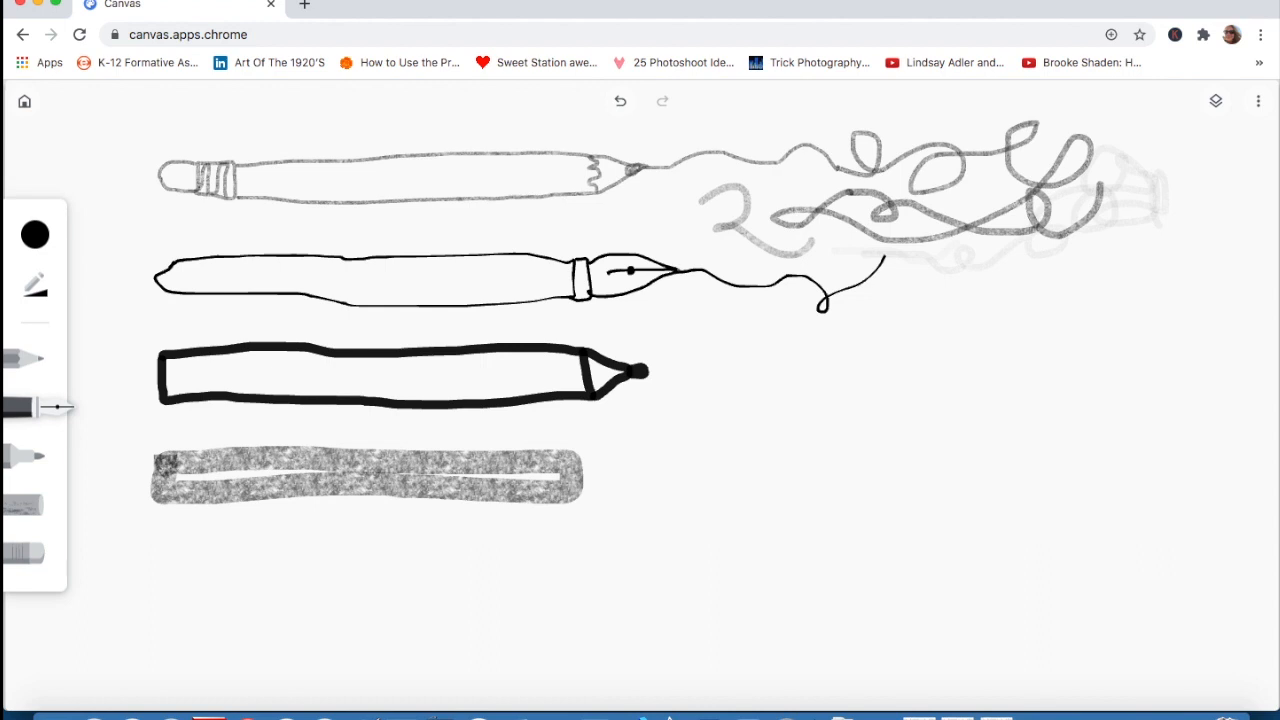
pyautogui.click(45, 288)
pyautogui.click(218, 265)
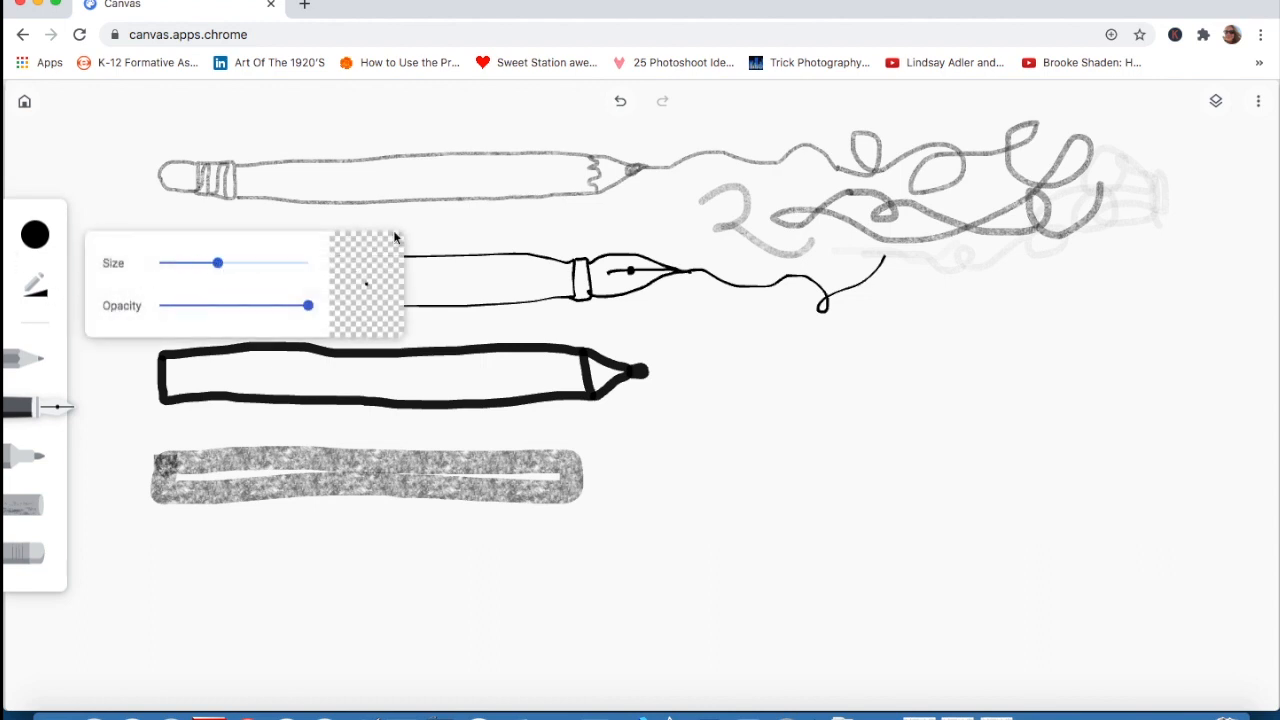
pyautogui.moveTo(884, 259); pyautogui.dragTo(906, 257)
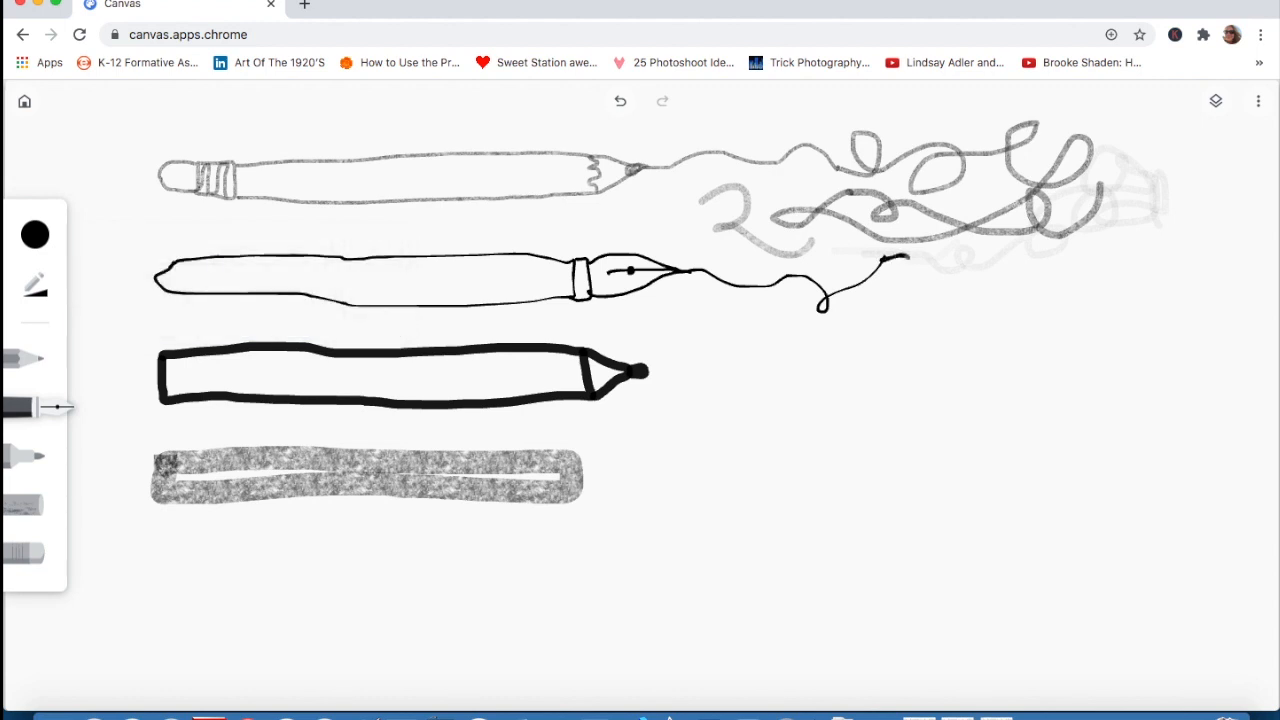
pyautogui.moveTo(880, 322)
pyautogui.mouseDown()
pyautogui.moveTo(965, 314)
pyautogui.moveTo(977, 268)
pyautogui.moveTo(961, 268)
pyautogui.moveTo(964, 285)
pyautogui.moveTo(1048, 337)
pyautogui.moveTo(1028, 342)
pyautogui.moveTo(1055, 290)
pyautogui.moveTo(1030, 268)
pyautogui.moveTo(1102, 333)
pyautogui.moveTo(1130, 252)
pyautogui.mouseUp()
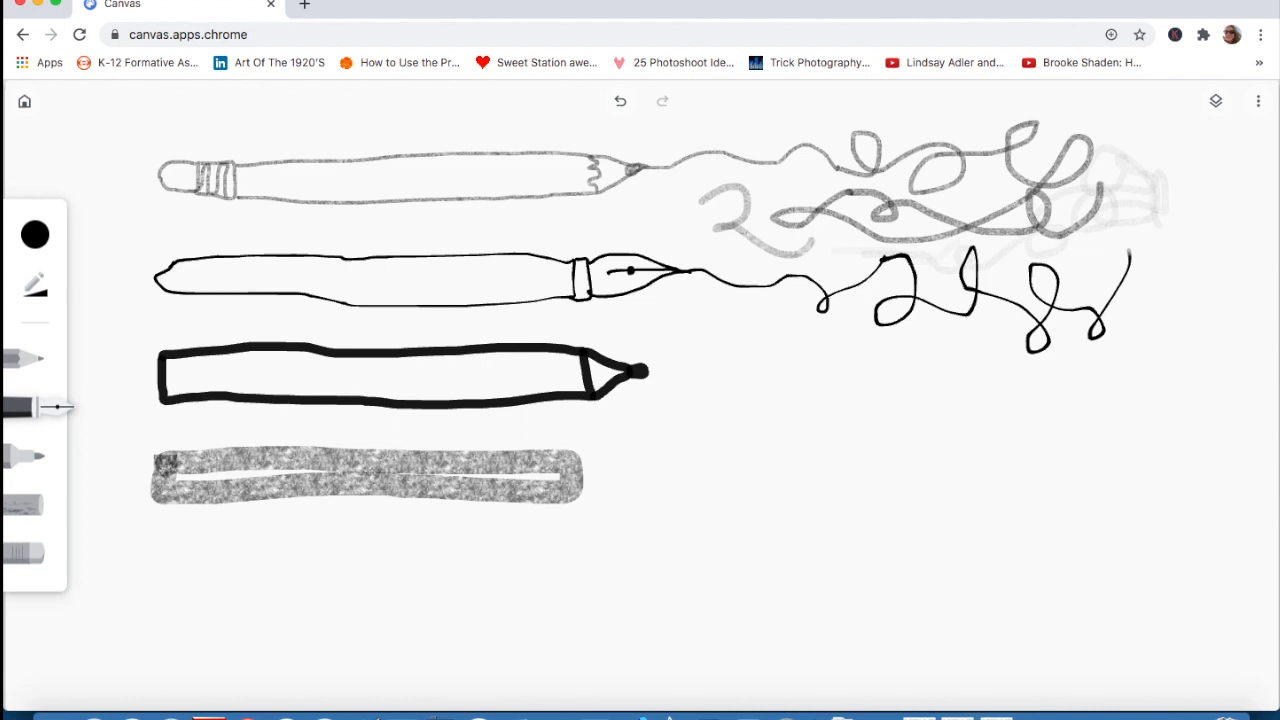
# - Add more looping pen strokes beside the fountain pen at two progressively larger brush sizes
pyautogui.click(38, 292)
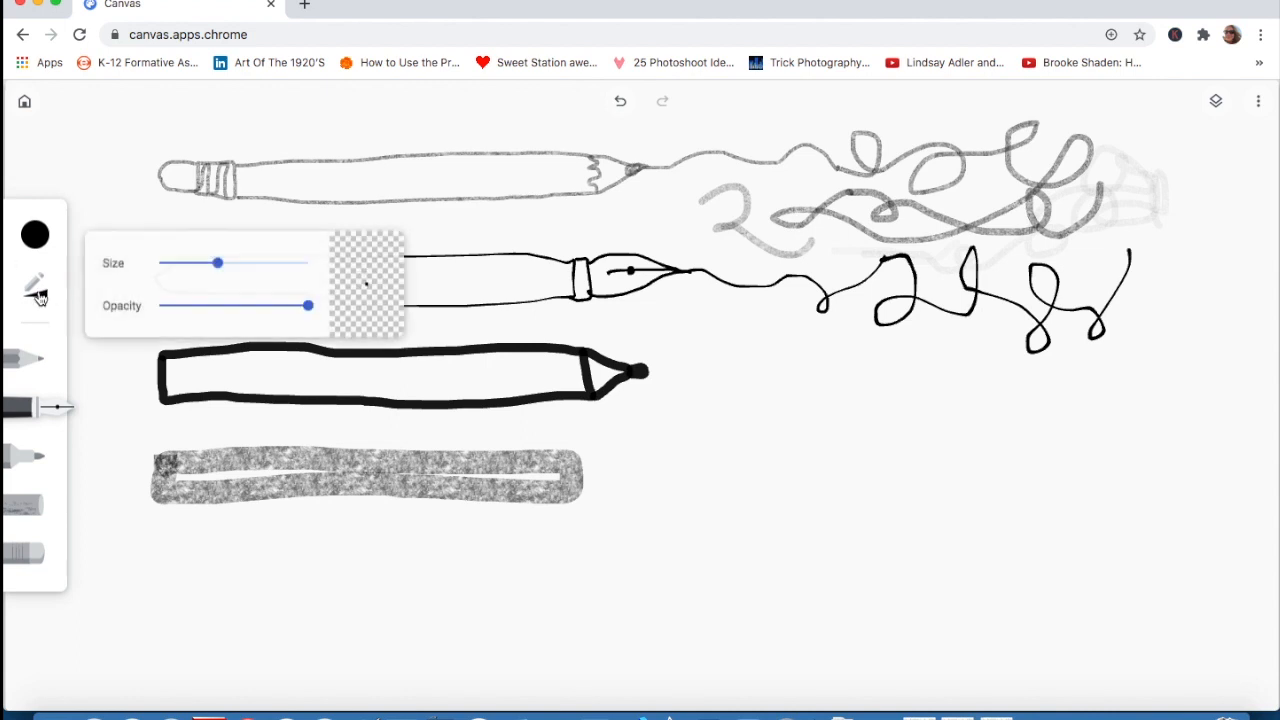
pyautogui.click(254, 265)
pyautogui.moveTo(697, 287)
pyautogui.mouseDown()
pyautogui.moveTo(702, 314)
pyautogui.moveTo(778, 342)
pyautogui.moveTo(830, 308)
pyautogui.mouseUp()
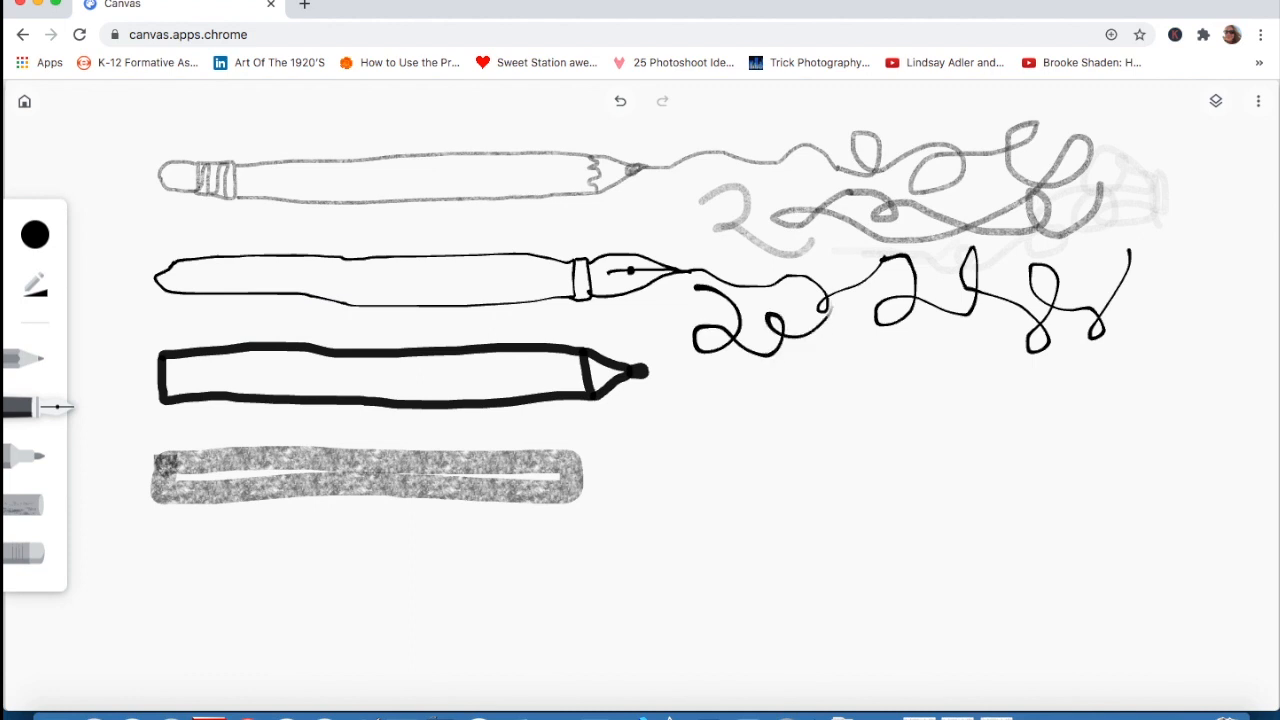
pyautogui.moveTo(775, 258)
pyautogui.mouseDown()
pyautogui.moveTo(887, 292)
pyautogui.moveTo(845, 358)
pyautogui.moveTo(947, 333)
pyautogui.moveTo(965, 285)
pyautogui.moveTo(1075, 252)
pyautogui.mouseUp()
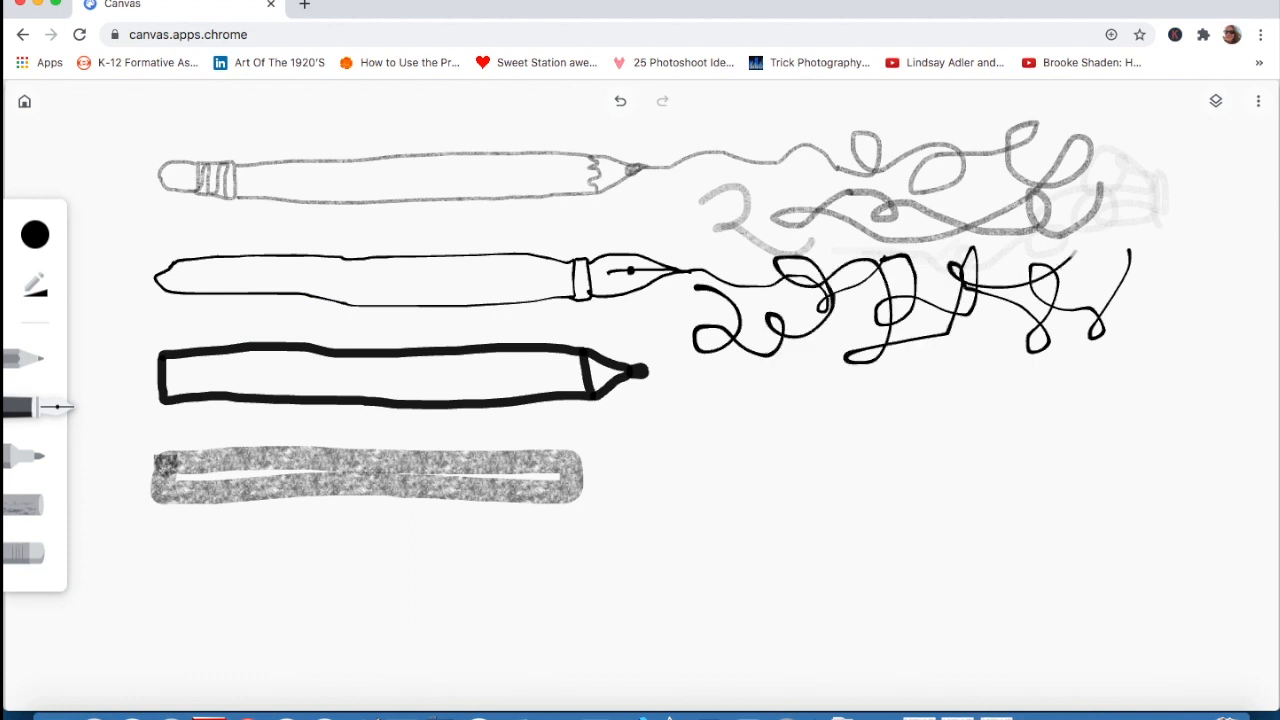
pyautogui.click(36, 288)
pyautogui.click(295, 265)
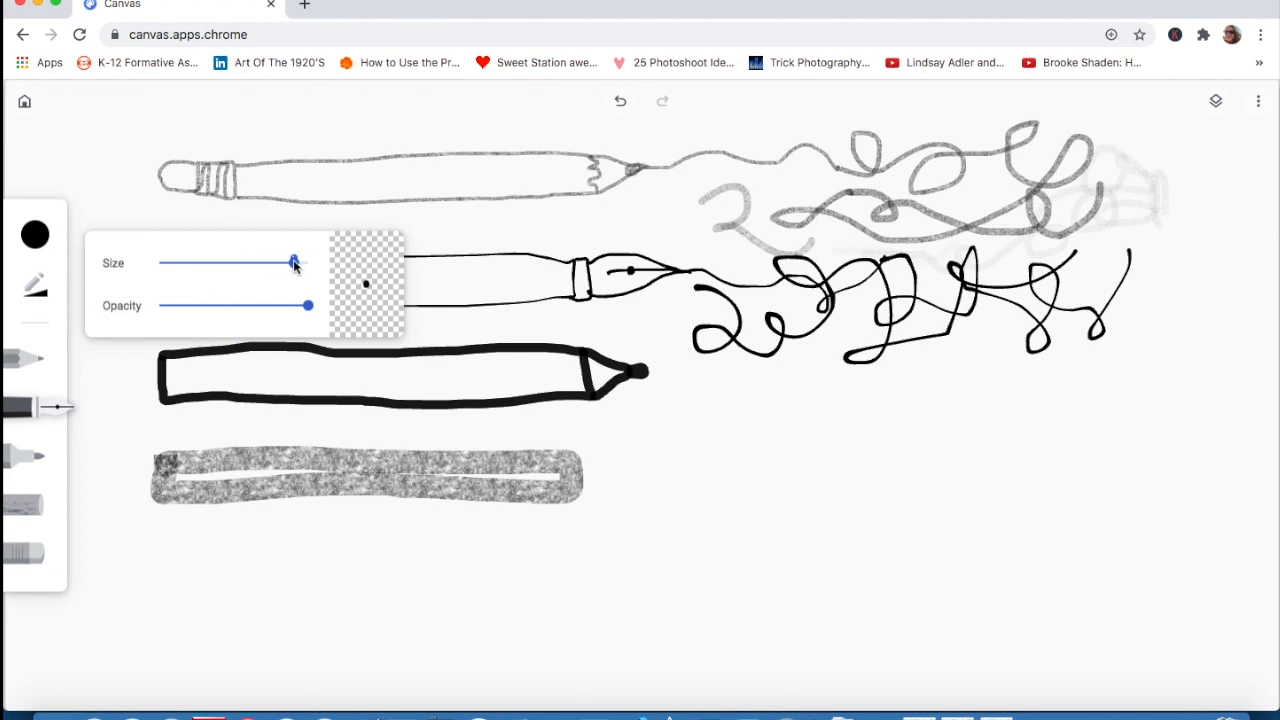
pyautogui.moveTo(1055, 258)
pyautogui.mouseDown()
pyautogui.moveTo(1123, 280)
pyautogui.moveTo(1088, 313)
pyautogui.moveTo(1162, 317)
pyautogui.moveTo(1051, 330)
pyautogui.moveTo(943, 322)
pyautogui.moveTo(996, 358)
pyautogui.moveTo(1117, 343)
pyautogui.moveTo(1150, 313)
pyautogui.moveTo(1178, 244)
pyautogui.moveTo(1220, 308)
pyautogui.mouseUp()
# - Draw a curly line from the sketched marker's tip with the marker tool, and continue it at a much larger brush size
pyautogui.click(25, 456)
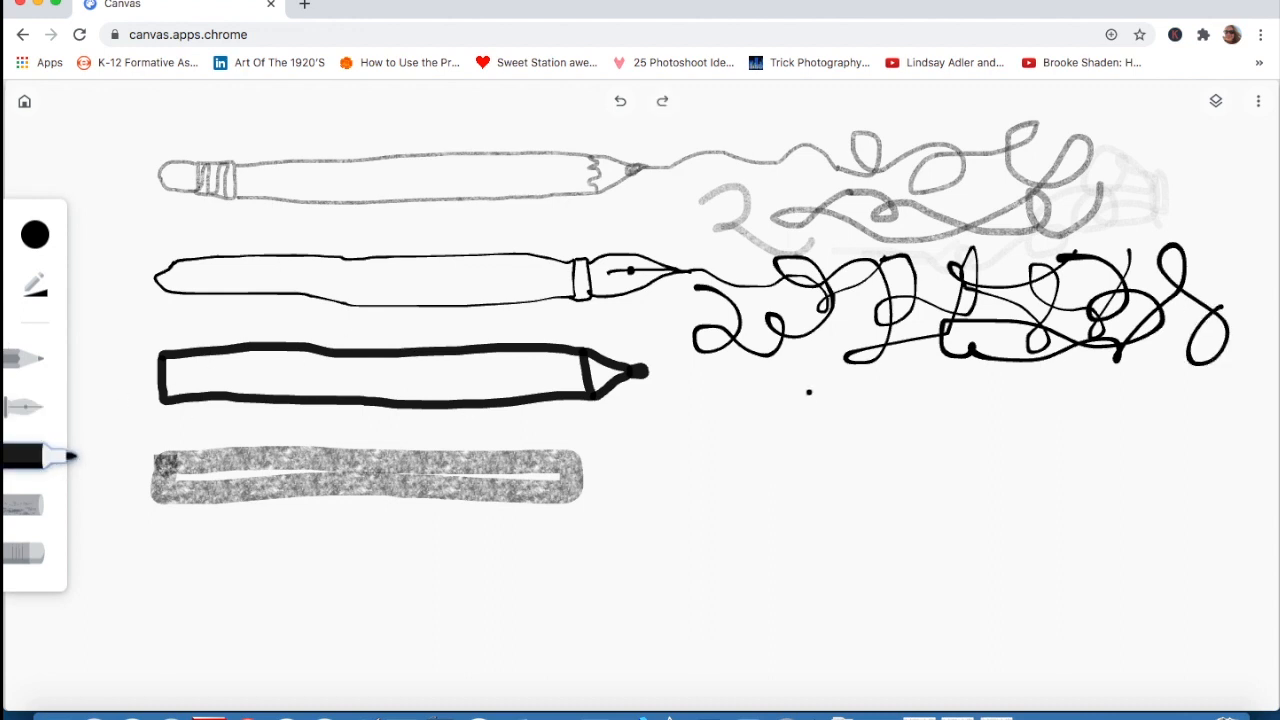
pyautogui.moveTo(645, 371)
pyautogui.mouseDown()
pyautogui.moveTo(685, 396)
pyautogui.moveTo(671, 409)
pyautogui.moveTo(659, 397)
pyautogui.moveTo(758, 404)
pyautogui.moveTo(766, 375)
pyautogui.moveTo(752, 371)
pyautogui.moveTo(770, 386)
pyautogui.moveTo(820, 366)
pyautogui.mouseUp()
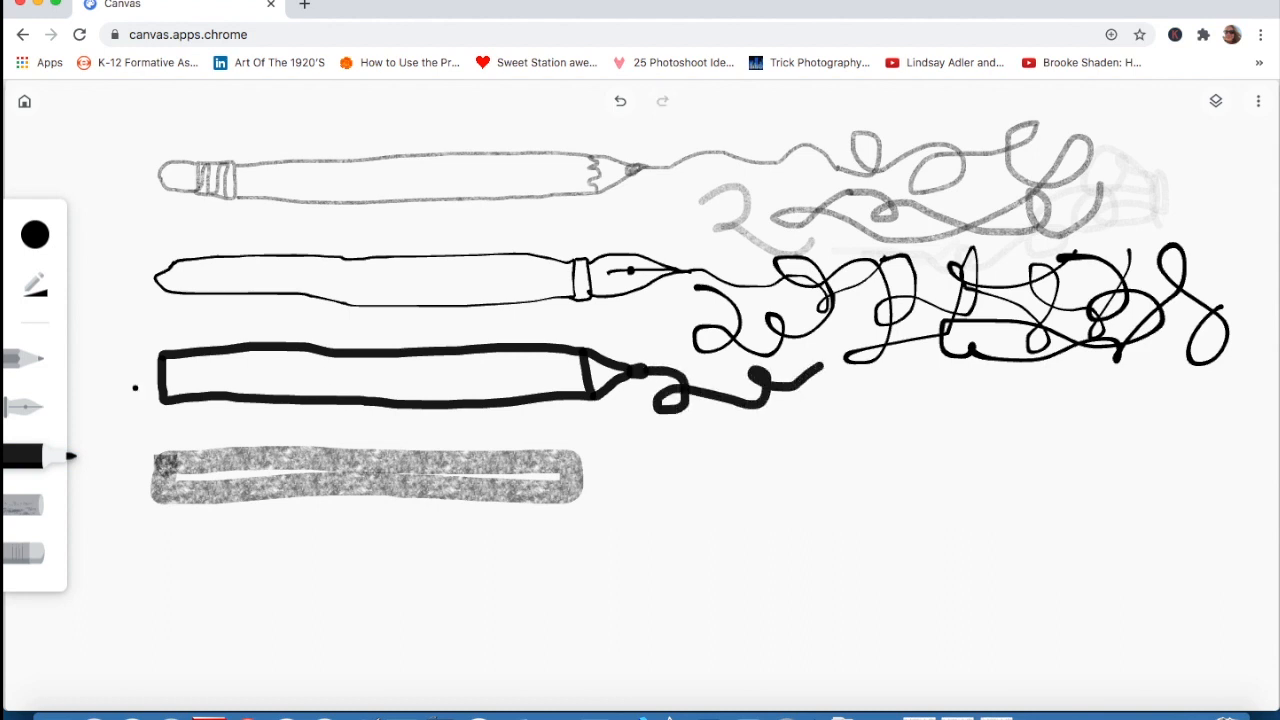
pyautogui.click(50, 297)
pyautogui.click(220, 263)
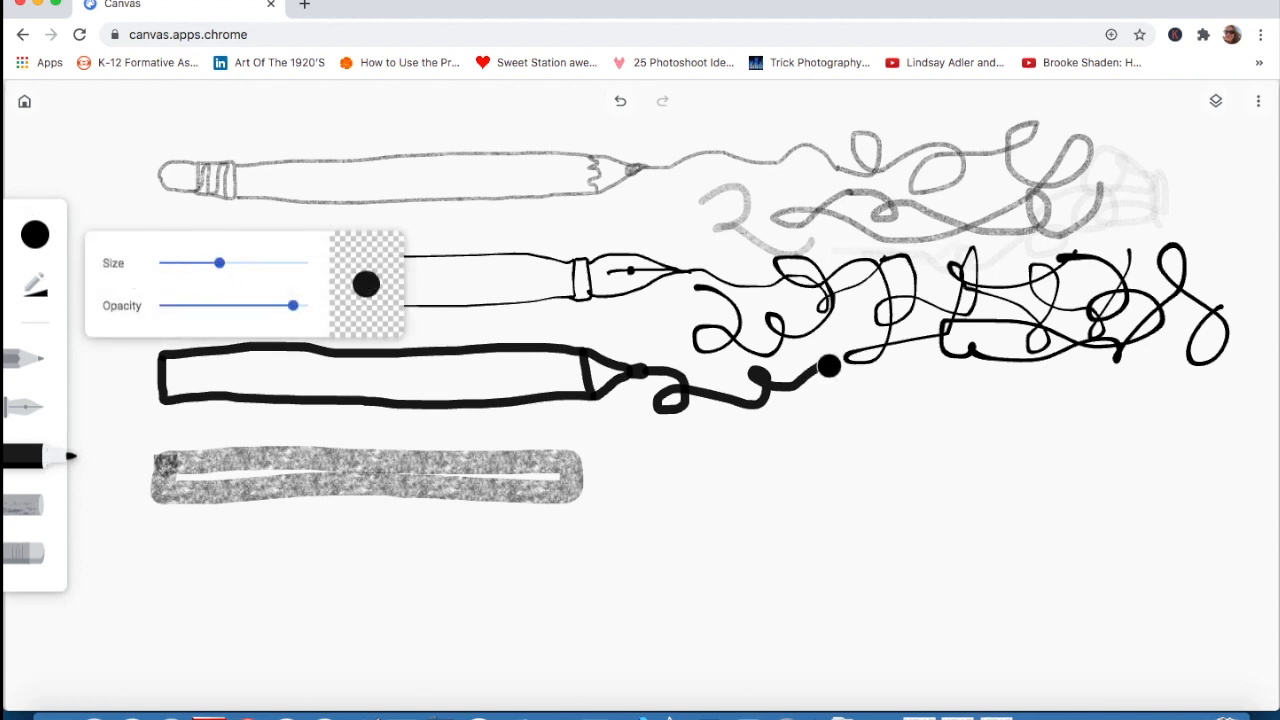
pyautogui.moveTo(817, 385)
pyautogui.mouseDown()
pyautogui.moveTo(863, 410)
pyautogui.moveTo(887, 385)
pyautogui.moveTo(867, 384)
pyautogui.moveTo(890, 414)
pyautogui.moveTo(955, 393)
pyautogui.moveTo(999, 410)
pyautogui.moveTo(968, 437)
pyautogui.moveTo(1027, 363)
pyautogui.moveTo(1005, 330)
pyautogui.moveTo(1088, 403)
pyautogui.mouseUp()
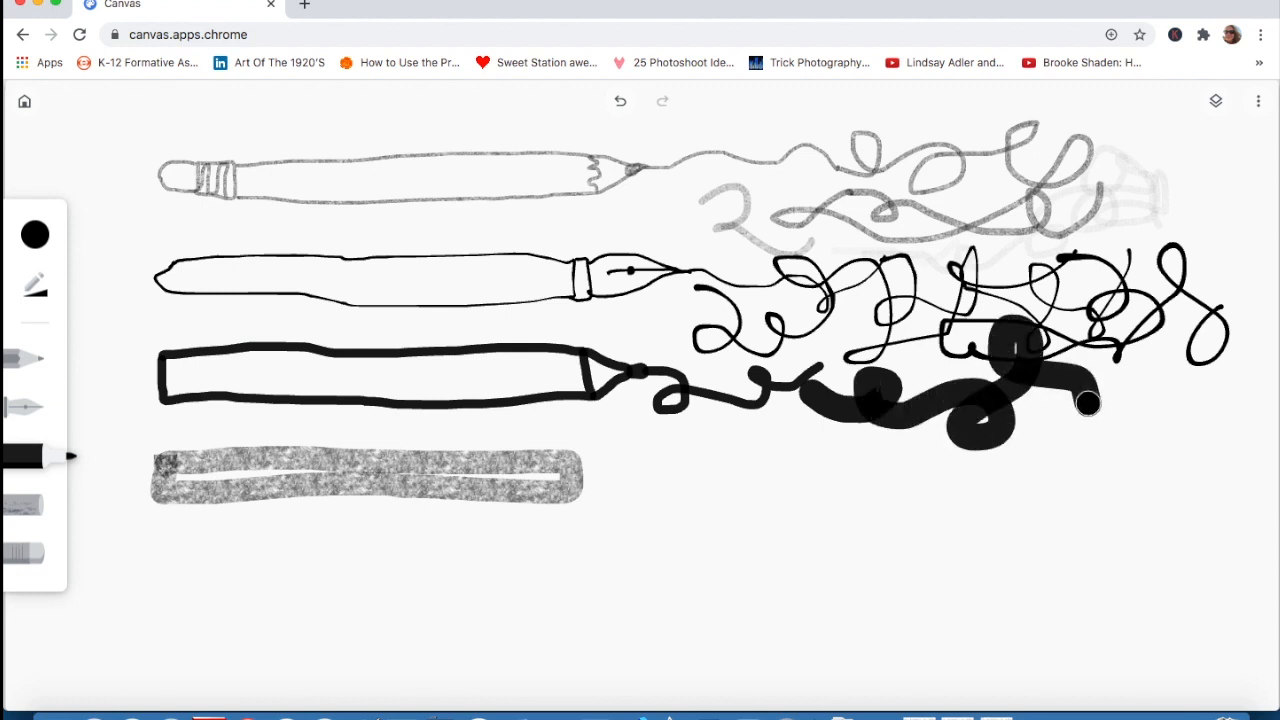
# - Lower the marker's opacity to about half and draw a large looping translucent stroke below the thick marker line
pyautogui.click(35, 287)
pyautogui.moveTo(291, 305); pyautogui.dragTo(232, 305)
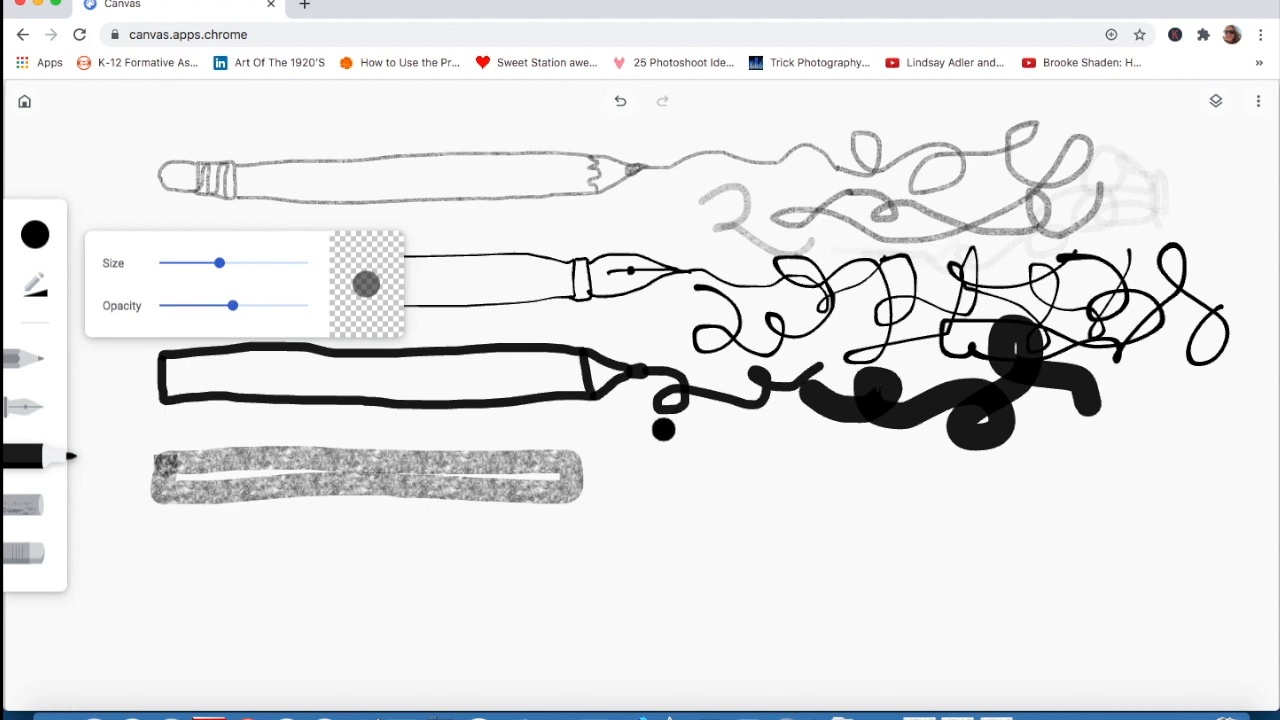
pyautogui.moveTo(1120, 368)
pyautogui.mouseDown()
pyautogui.moveTo(1213, 408)
pyautogui.moveTo(1162, 425)
pyautogui.moveTo(1211, 333)
pyautogui.moveTo(1194, 317)
pyautogui.moveTo(1251, 383)
pyautogui.moveTo(1150, 461)
pyautogui.moveTo(1056, 426)
pyautogui.moveTo(1080, 473)
pyautogui.moveTo(1032, 407)
pyautogui.moveTo(941, 458)
pyautogui.moveTo(834, 441)
pyautogui.mouseUp()
# - Scribble a zigzag from the end of the chalk stick with the chalk tool, and shade beside it at very low opacity
pyautogui.click(20, 508)
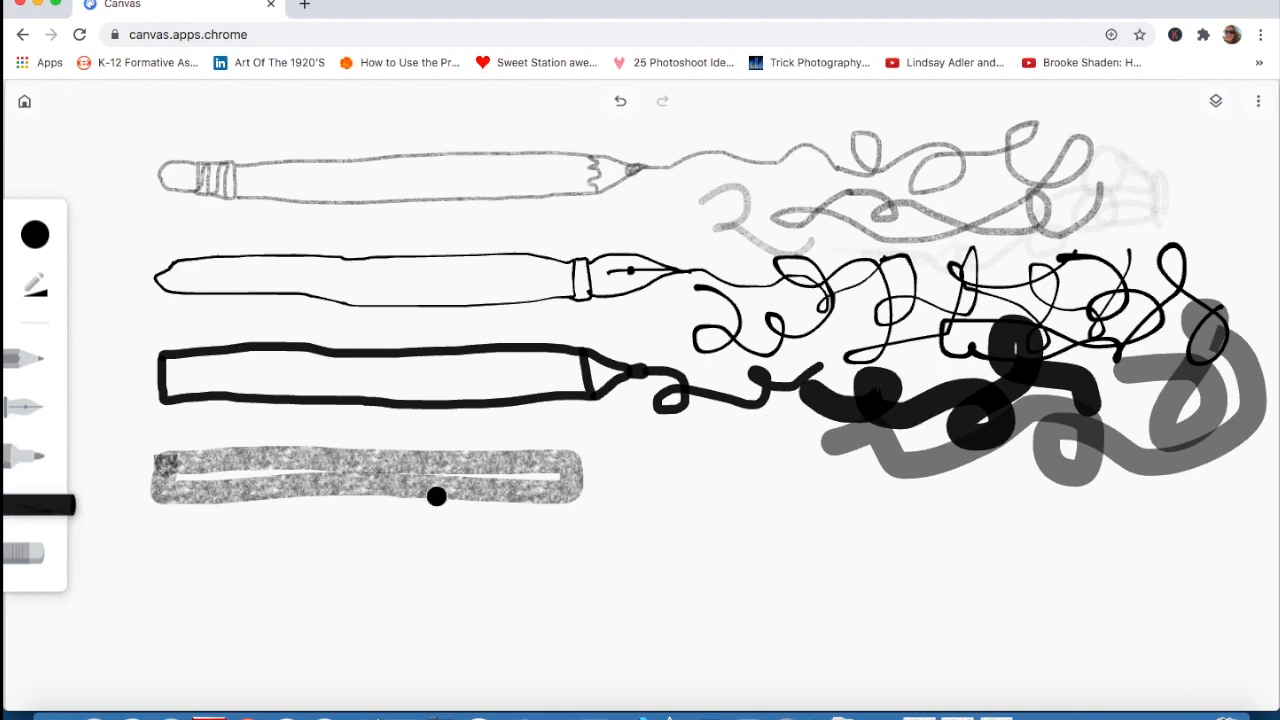
pyautogui.moveTo(577, 463)
pyautogui.mouseDown()
pyautogui.moveTo(635, 471)
pyautogui.moveTo(593, 475)
pyautogui.moveTo(582, 485)
pyautogui.moveTo(603, 479)
pyautogui.moveTo(568, 531)
pyautogui.moveTo(653, 460)
pyautogui.moveTo(587, 552)
pyautogui.moveTo(676, 481)
pyautogui.moveTo(649, 542)
pyautogui.moveTo(727, 492)
pyautogui.moveTo(729, 545)
pyautogui.moveTo(778, 517)
pyautogui.moveTo(804, 555)
pyautogui.moveTo(880, 565)
pyautogui.mouseUp()
pyautogui.click(35, 288)
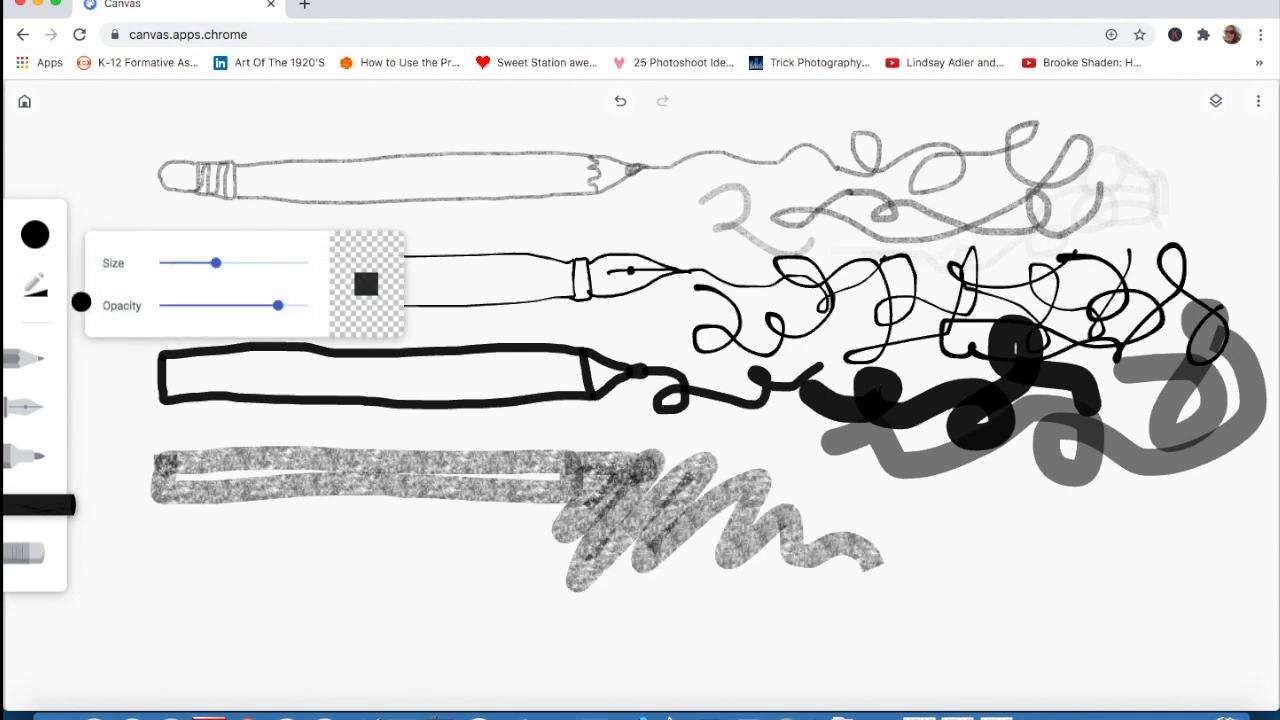
pyautogui.click(176, 306)
pyautogui.moveTo(877, 546)
pyautogui.mouseDown()
pyautogui.moveTo(818, 575)
pyautogui.moveTo(967, 506)
pyautogui.moveTo(915, 558)
pyautogui.moveTo(985, 531)
pyautogui.moveTo(947, 581)
pyautogui.moveTo(1083, 502)
pyautogui.moveTo(1094, 537)
pyautogui.moveTo(1007, 588)
pyautogui.moveTo(844, 560)
pyautogui.moveTo(742, 586)
pyautogui.moveTo(1136, 557)
pyautogui.moveTo(899, 577)
pyautogui.moveTo(1042, 521)
pyautogui.moveTo(904, 517)
pyautogui.moveTo(1094, 536)
pyautogui.moveTo(1062, 579)
pyautogui.moveTo(1130, 570)
pyautogui.moveTo(1044, 562)
pyautogui.moveTo(725, 604)
pyautogui.moveTo(700, 570)
pyautogui.mouseUp()
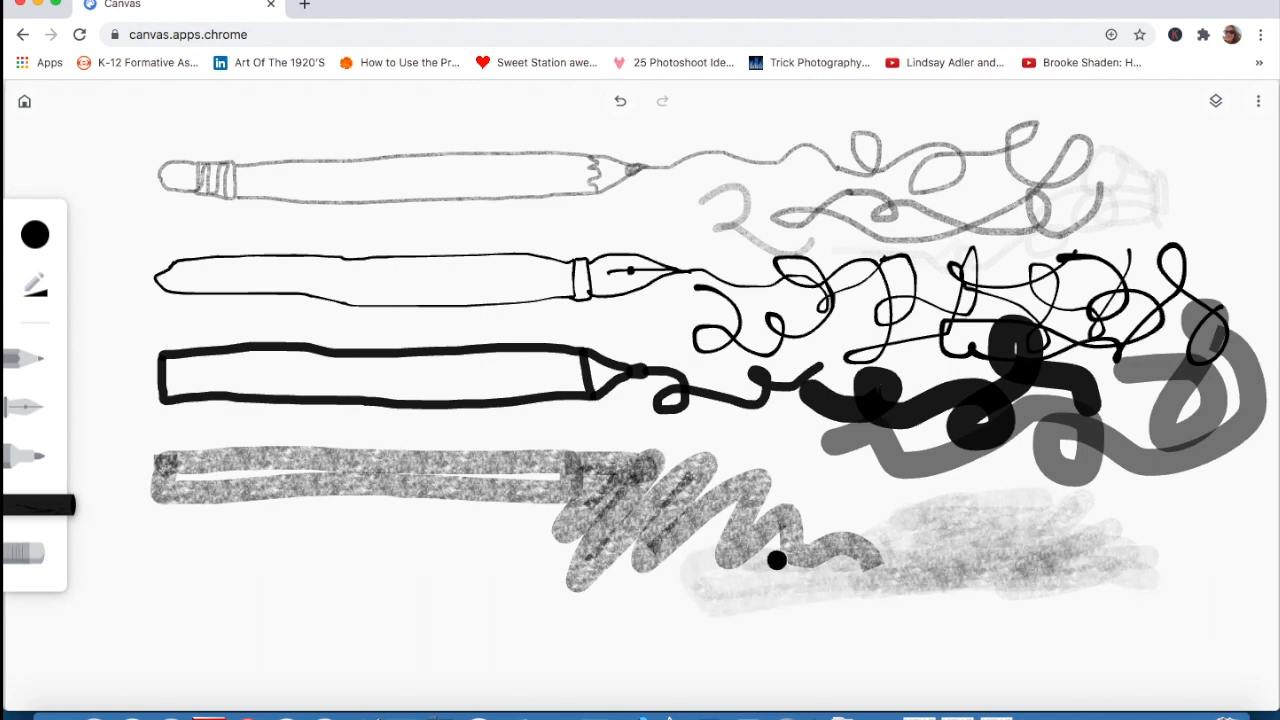
pyautogui.click(34, 297)
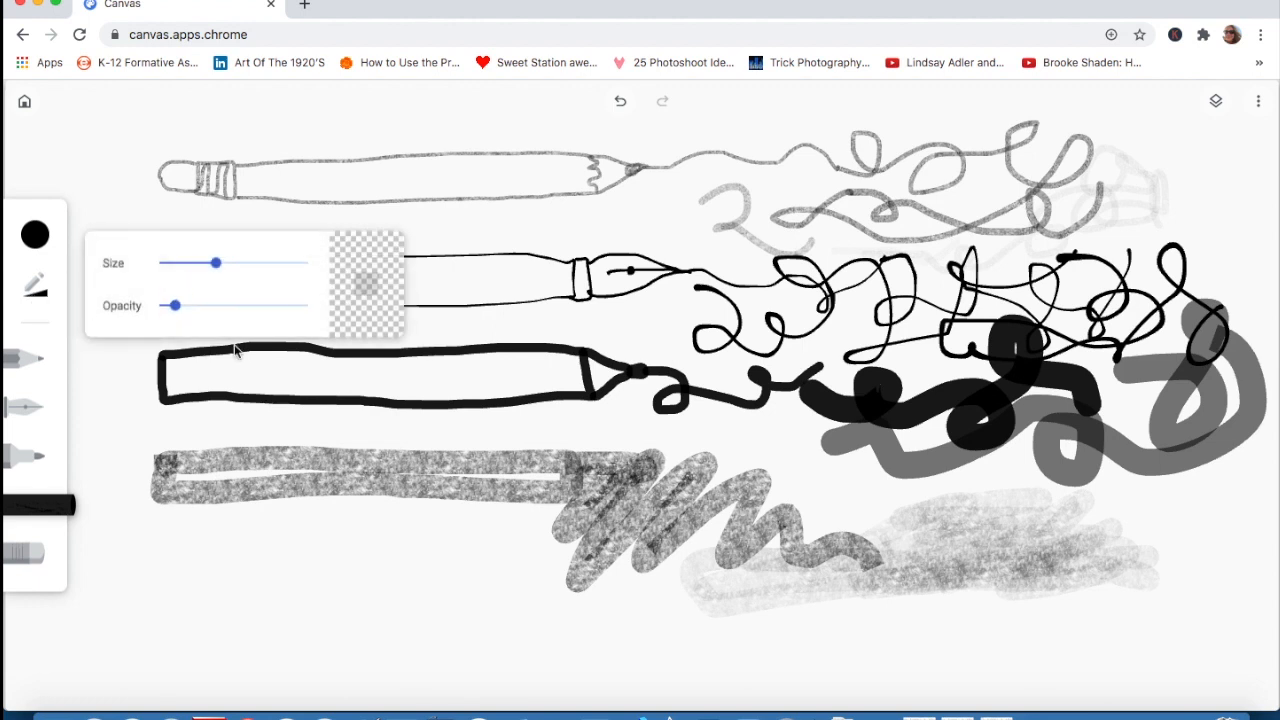
pyautogui.moveTo(791, 551)
pyautogui.mouseDown()
pyautogui.moveTo(634, 589)
pyautogui.moveTo(708, 583)
pyautogui.moveTo(627, 583)
pyautogui.moveTo(919, 587)
pyautogui.moveTo(787, 592)
pyautogui.moveTo(882, 613)
pyautogui.moveTo(1037, 615)
pyautogui.moveTo(954, 626)
pyautogui.moveTo(1145, 620)
pyautogui.moveTo(1042, 616)
pyautogui.moveTo(1011, 588)
pyautogui.moveTo(1114, 579)
pyautogui.moveTo(948, 611)
pyautogui.moveTo(1163, 592)
pyautogui.moveTo(957, 576)
pyautogui.moveTo(1159, 561)
pyautogui.moveTo(1186, 531)
pyautogui.moveTo(1199, 553)
pyautogui.moveTo(1003, 568)
pyautogui.mouseUp()
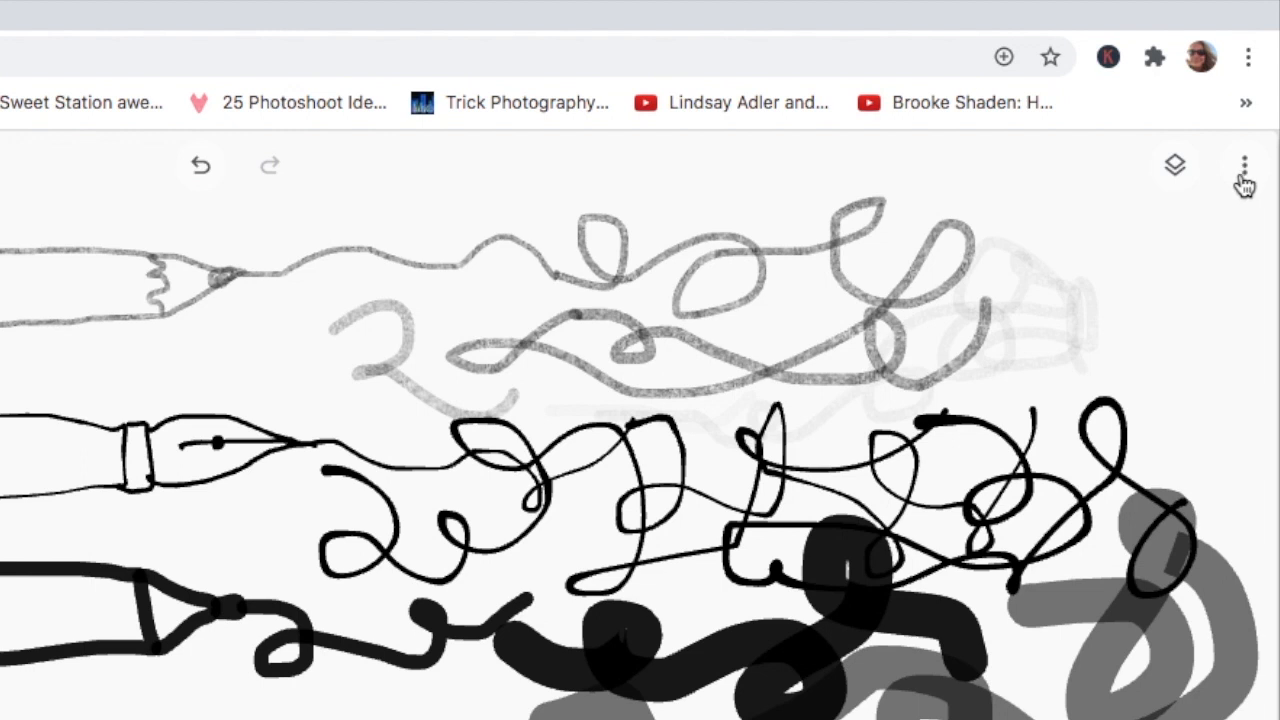
# - Save the drawing as an image
pyautogui.click(1245, 170)
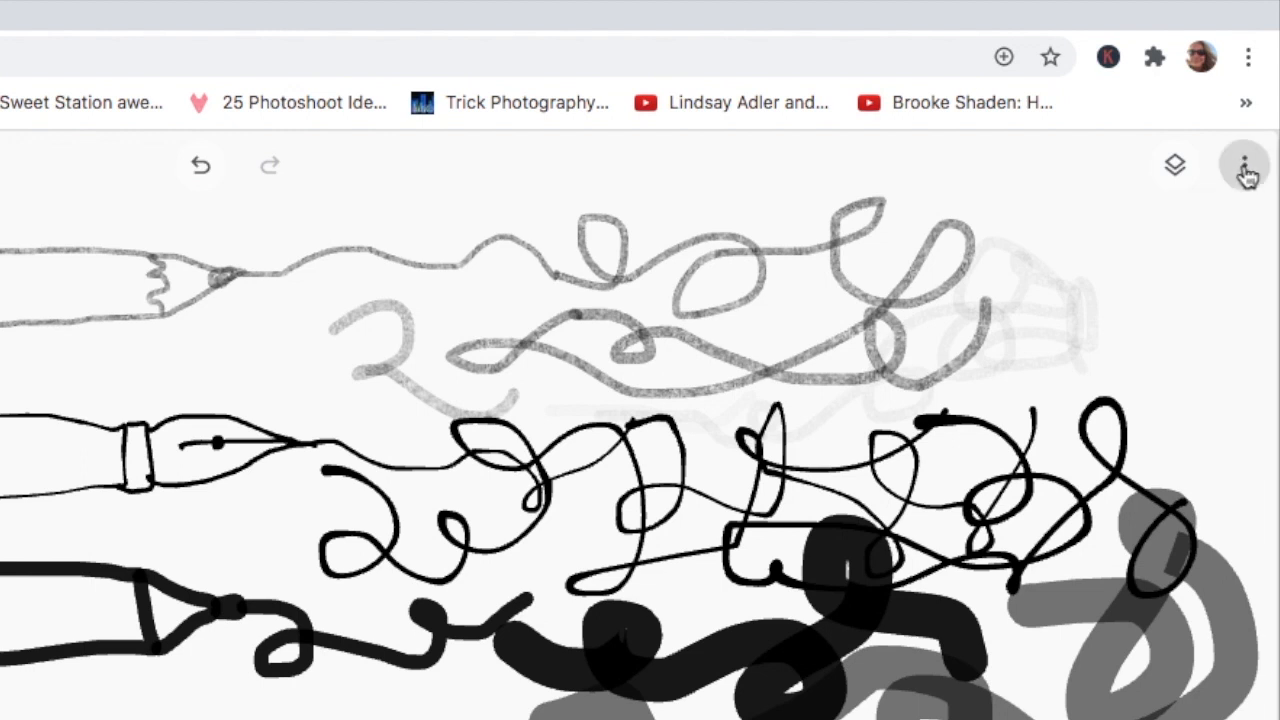
pyautogui.click(1094, 258)
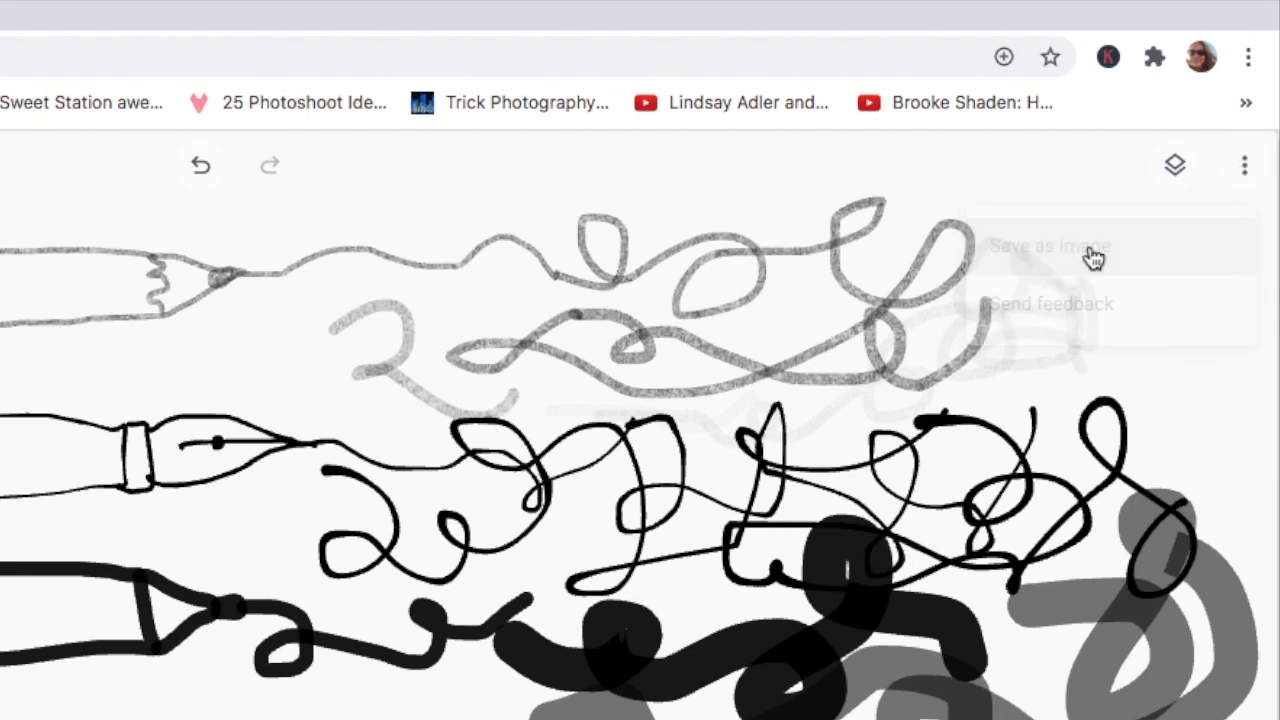
# - Try a light cyan background color for the drawing from the layer settings, and set the background to white instead
pyautogui.scroll(-1, 1089, 246)
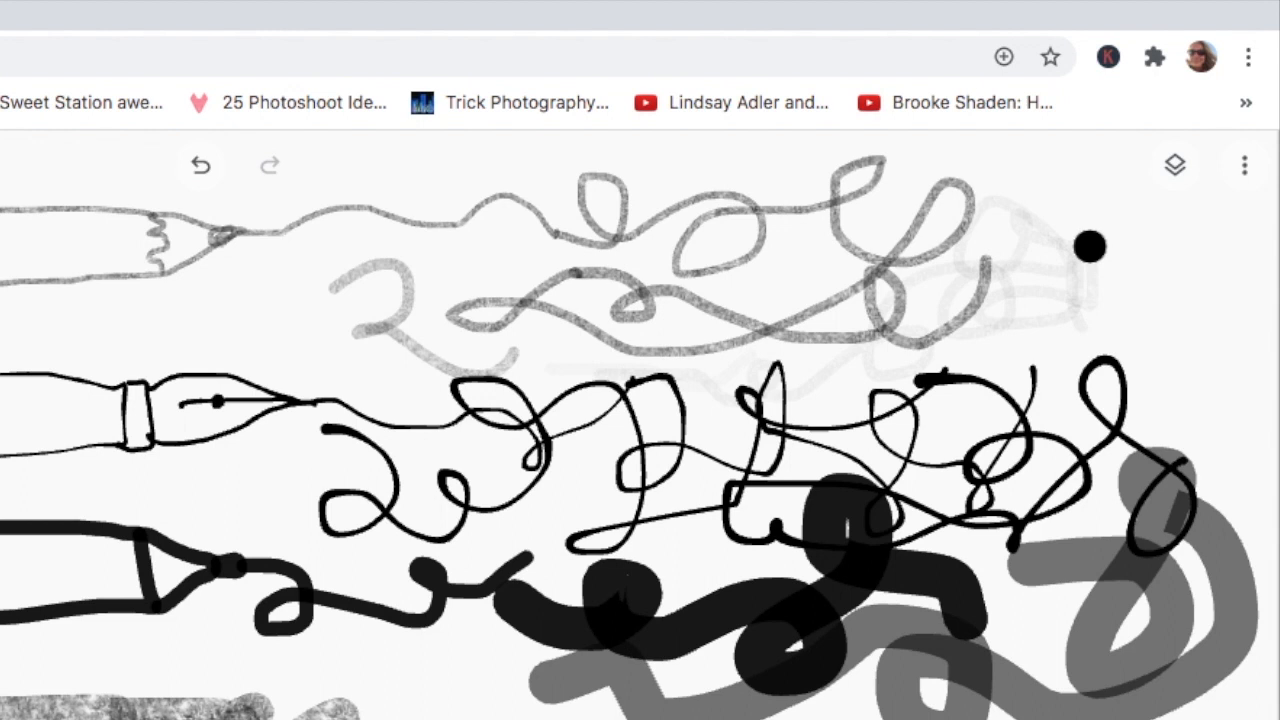
pyautogui.click(1177, 167)
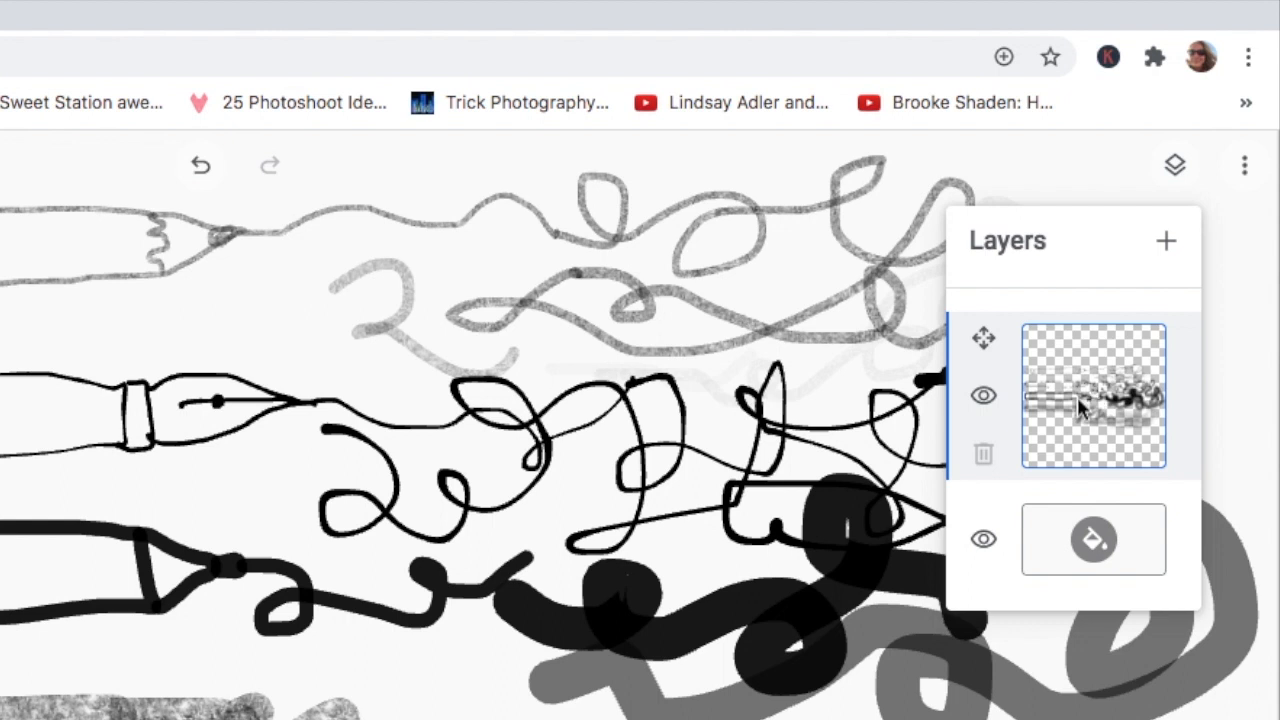
pyautogui.click(1048, 556)
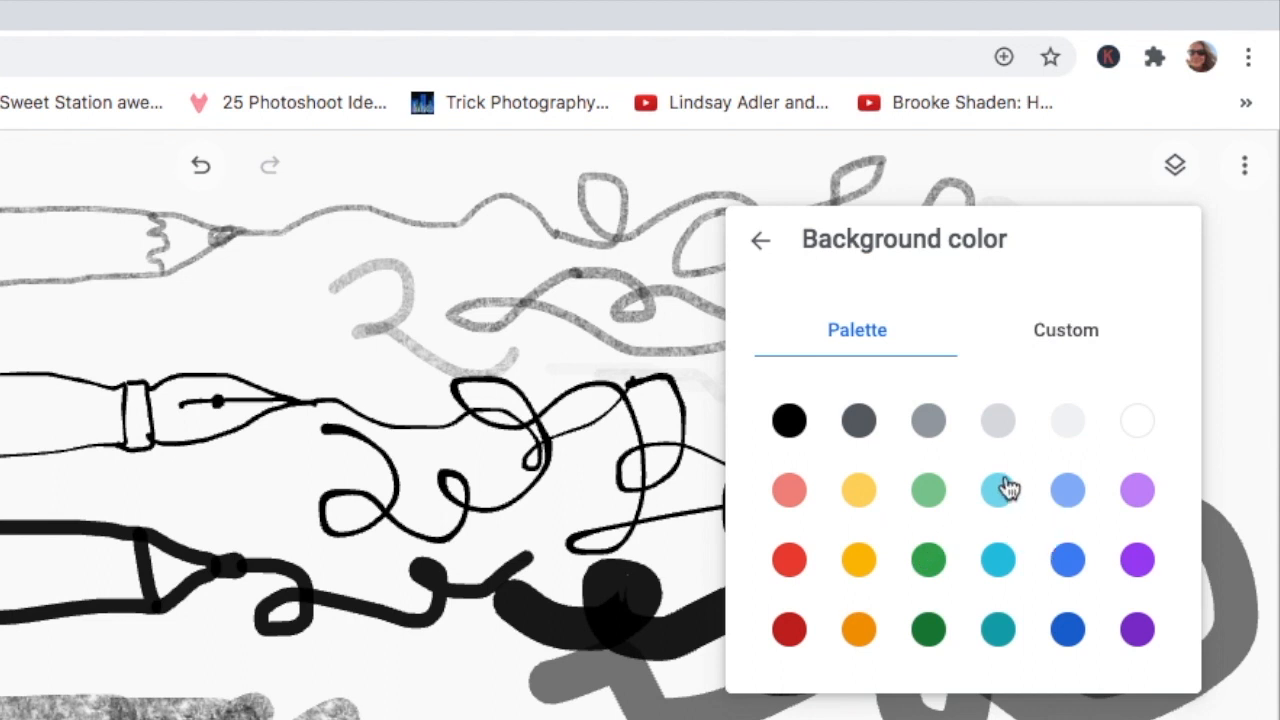
pyautogui.click(1005, 498)
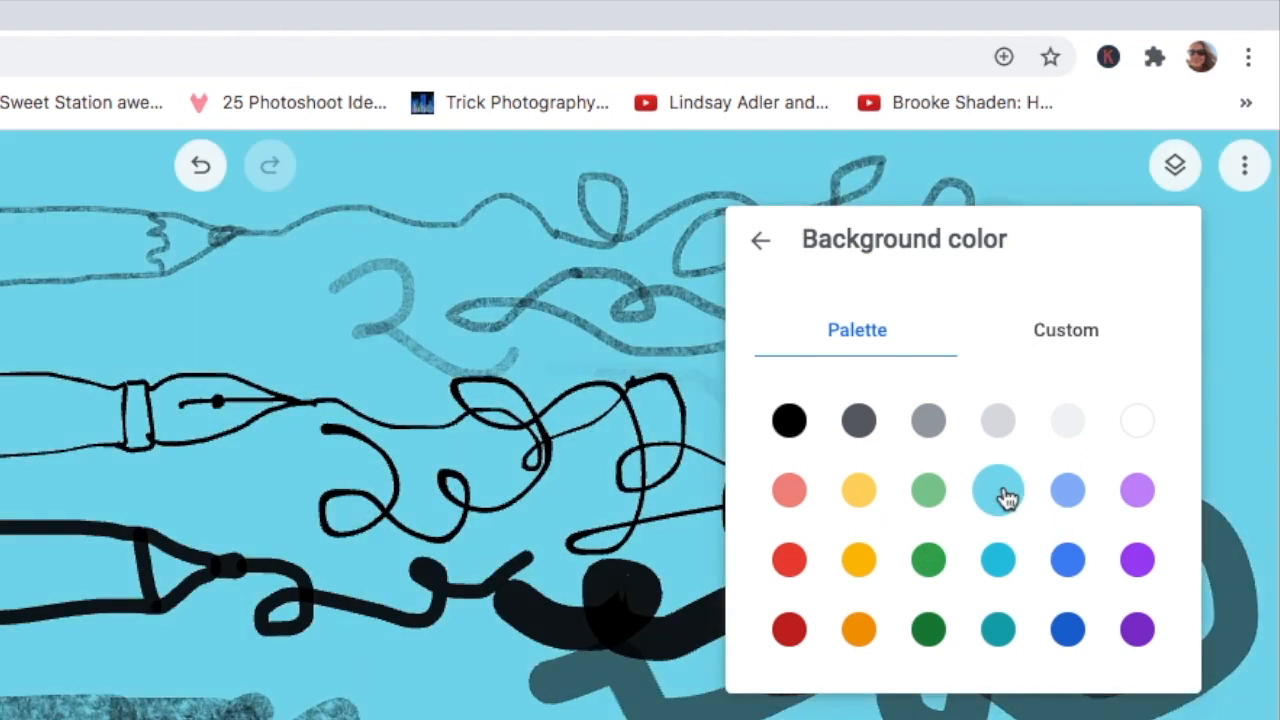
pyautogui.click(1140, 430)
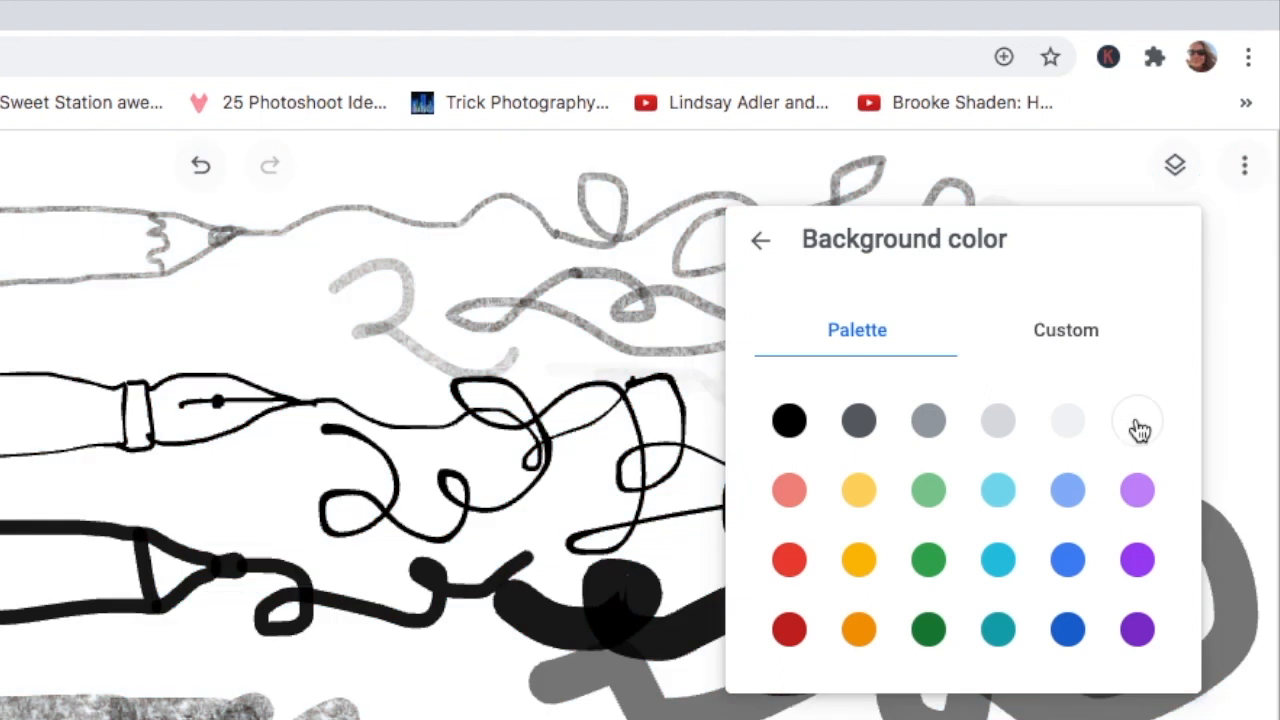
pyautogui.click(760, 242)
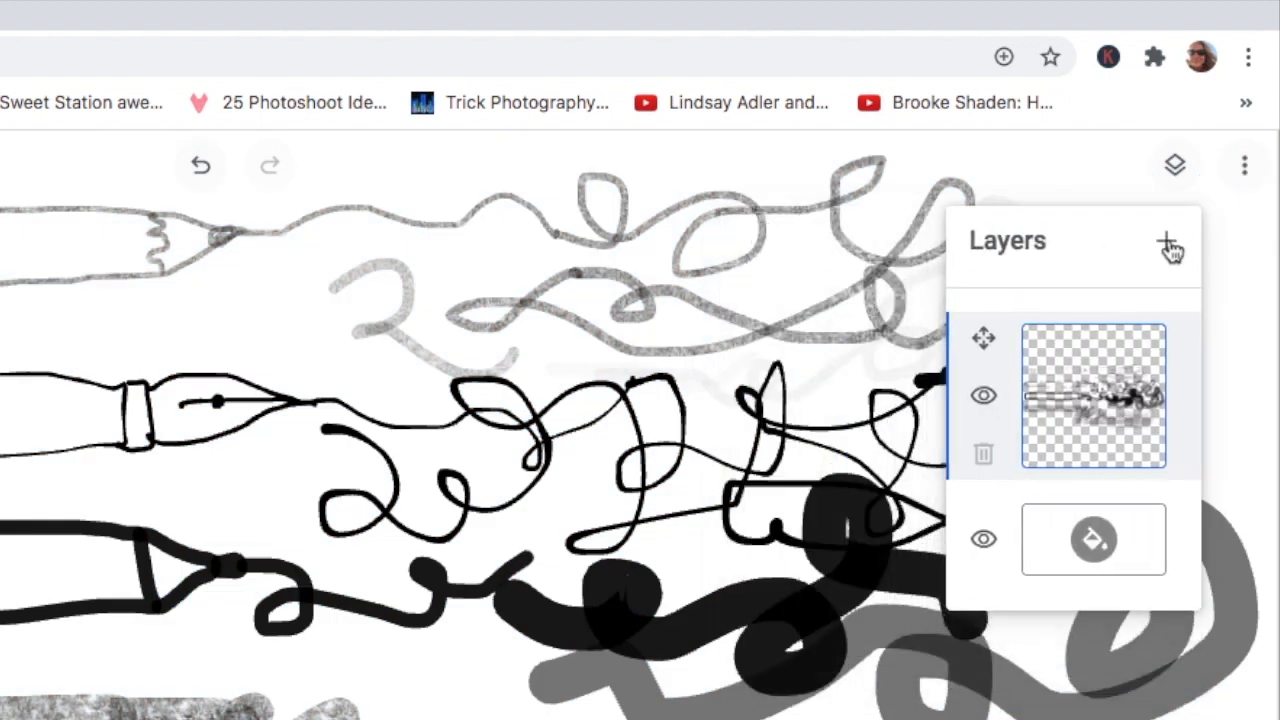
# - Save the drawing with the white background as an image
pyautogui.click(1244, 168)
pyautogui.click(1075, 255)
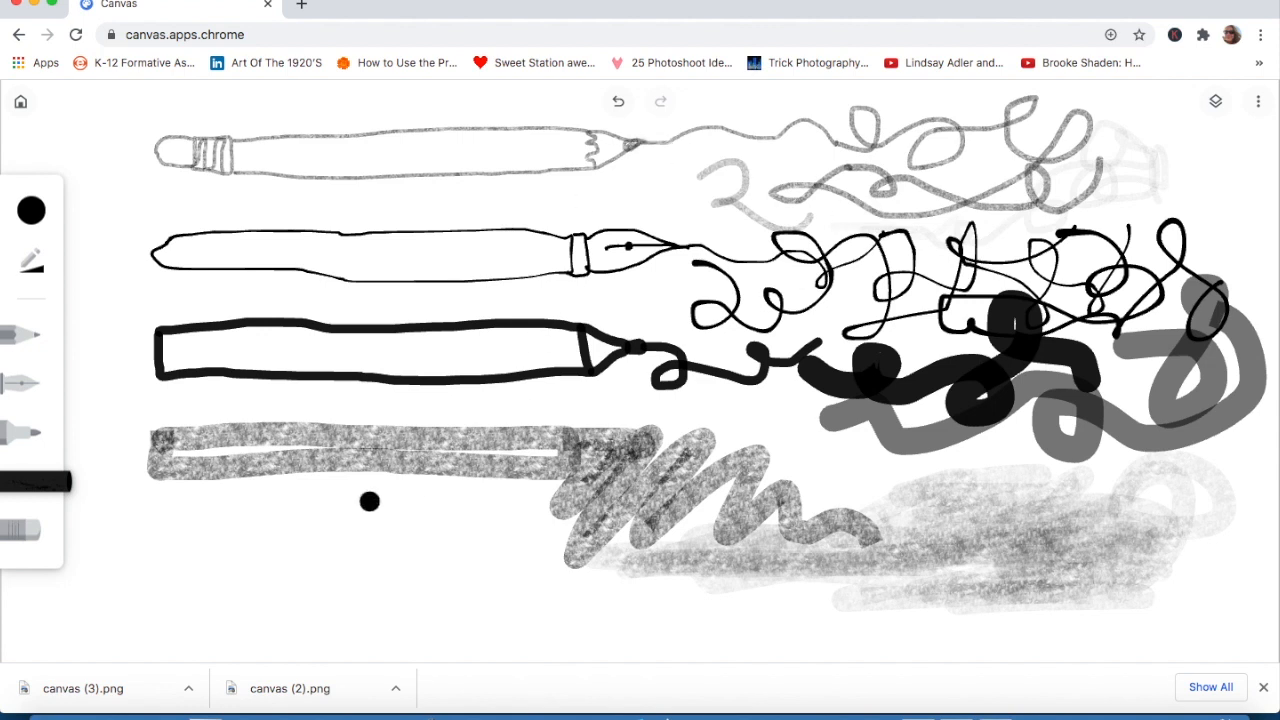
# - Erase several strokes through the faint chalk shading and loop at its far end with the eraser tool
pyautogui.click(35, 539)
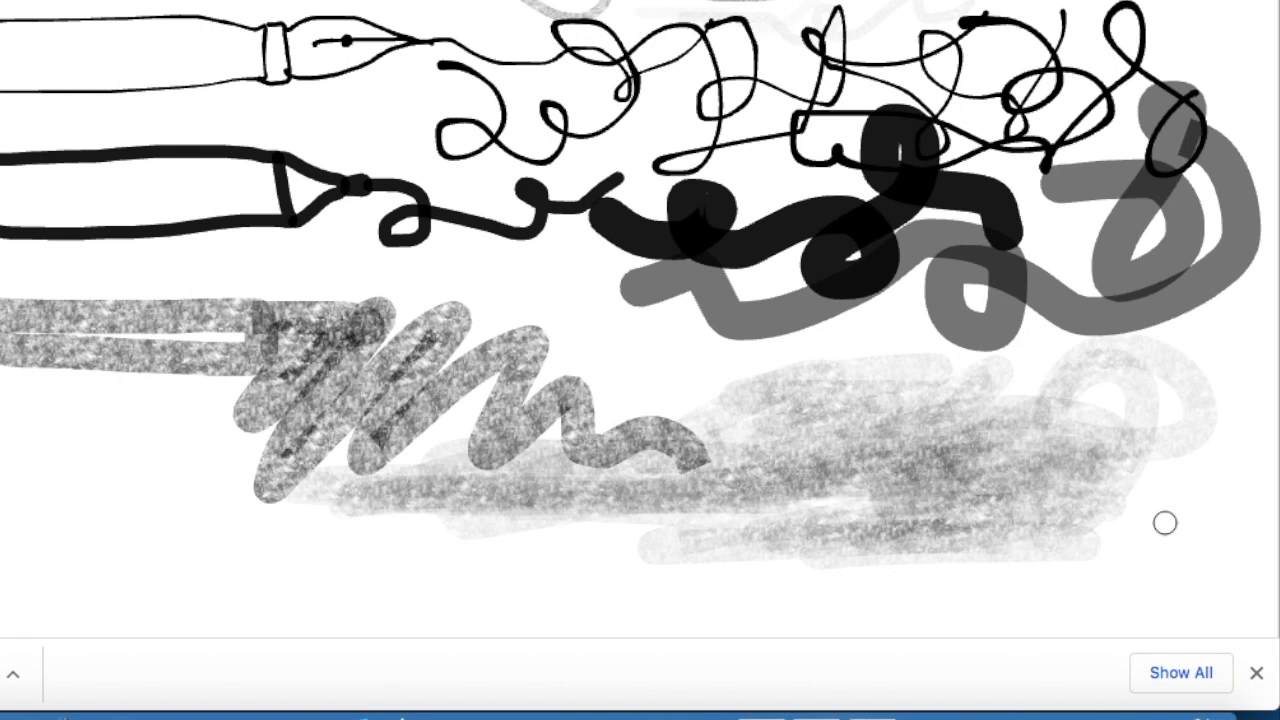
pyautogui.moveTo(1201, 582)
pyautogui.mouseDown()
pyautogui.moveTo(1176, 548)
pyautogui.moveTo(1205, 539)
pyautogui.moveTo(1090, 632)
pyautogui.mouseUp()
pyautogui.moveTo(1008, 595)
pyautogui.mouseDown()
pyautogui.moveTo(1089, 500)
pyautogui.moveTo(1060, 451)
pyautogui.moveTo(1140, 431)
pyautogui.moveTo(1146, 443)
pyautogui.mouseUp()
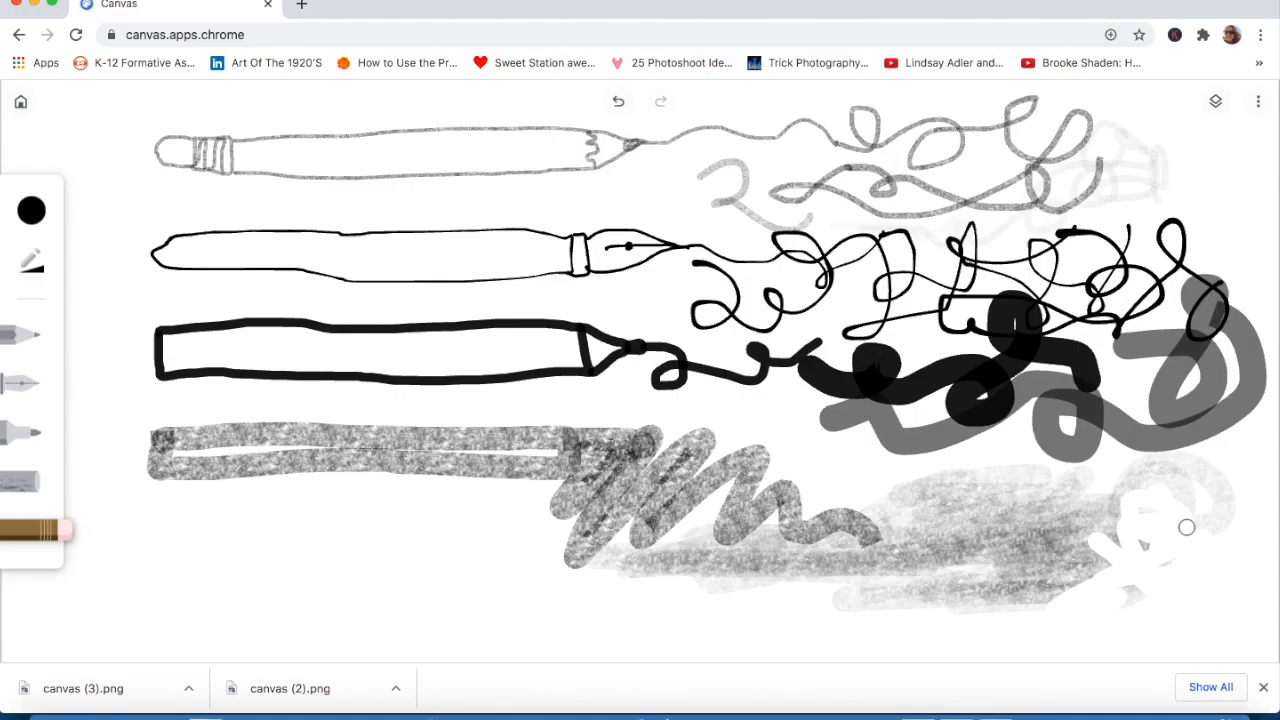